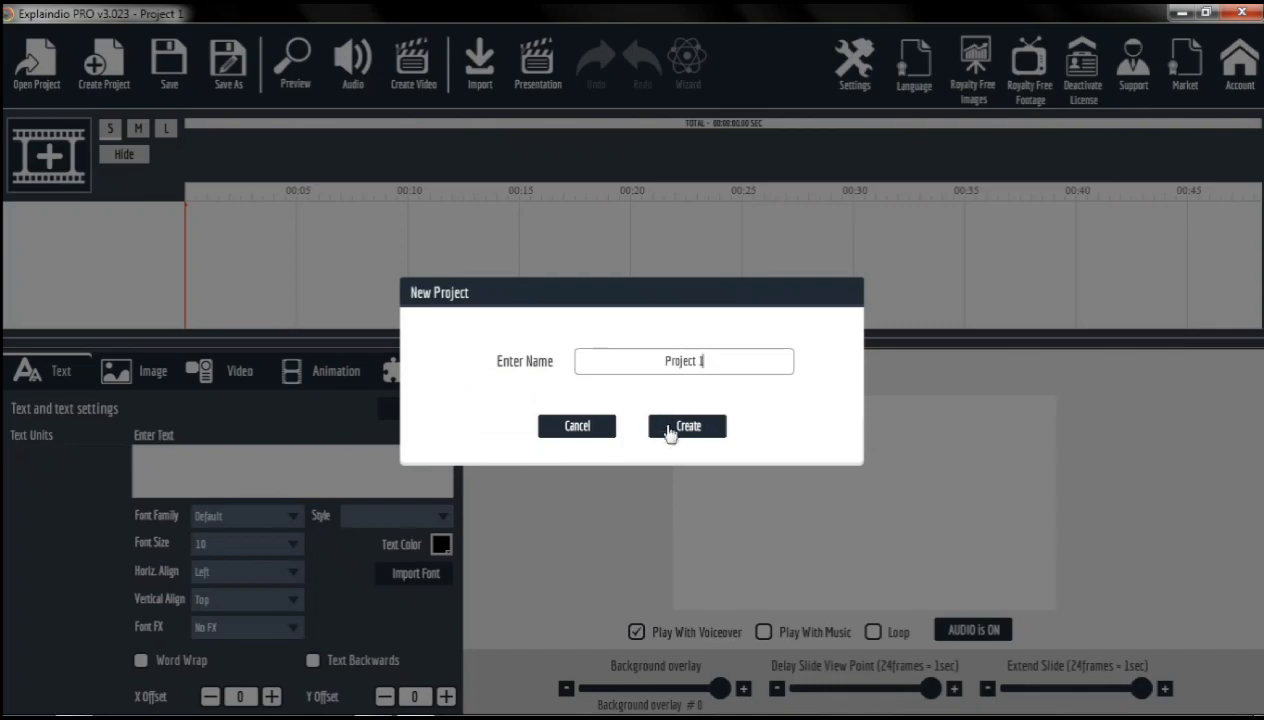
# Step: Create a project named Project 1 and start a new scene with a blank canvas
pyautogui.click(666, 428)
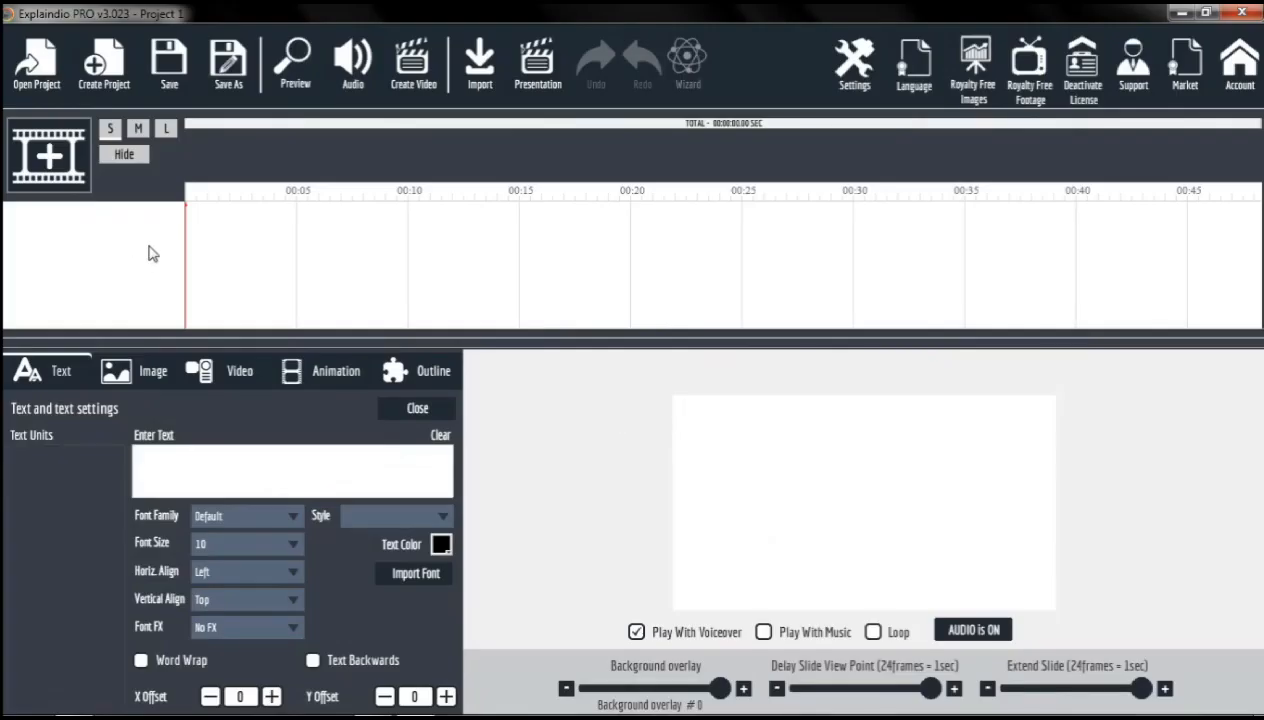
pyautogui.click(57, 166)
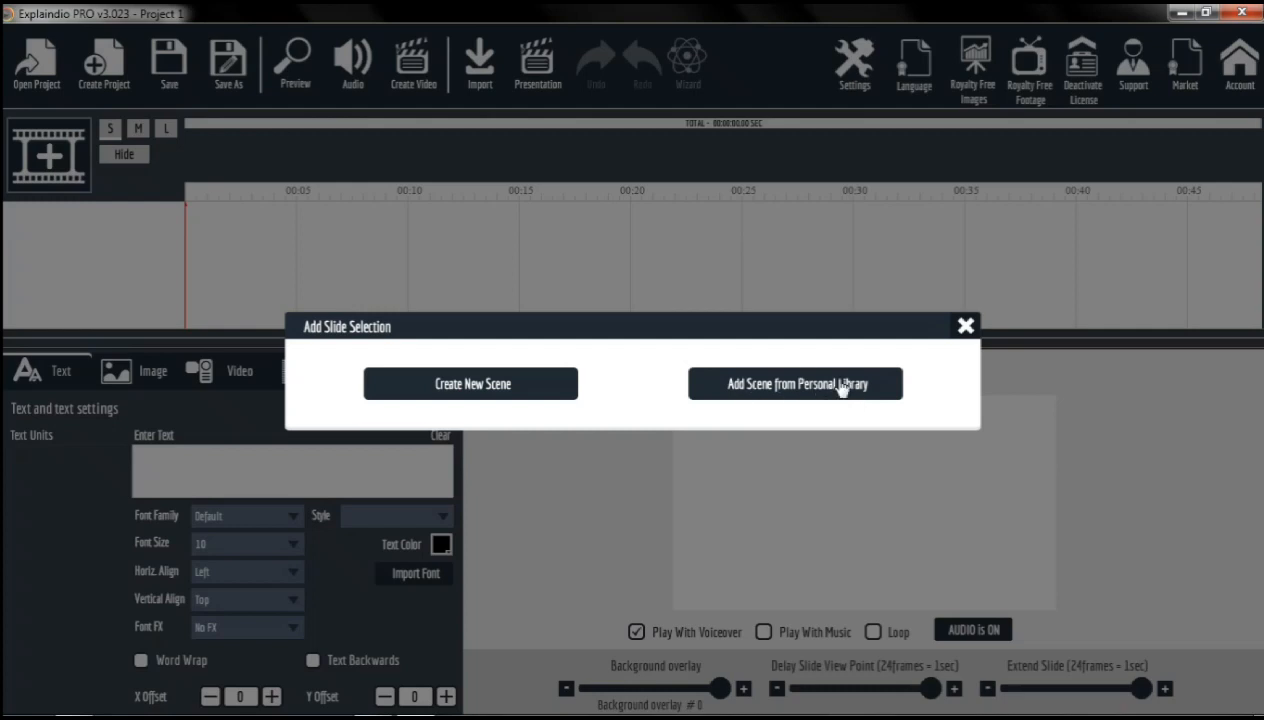
pyautogui.click(505, 389)
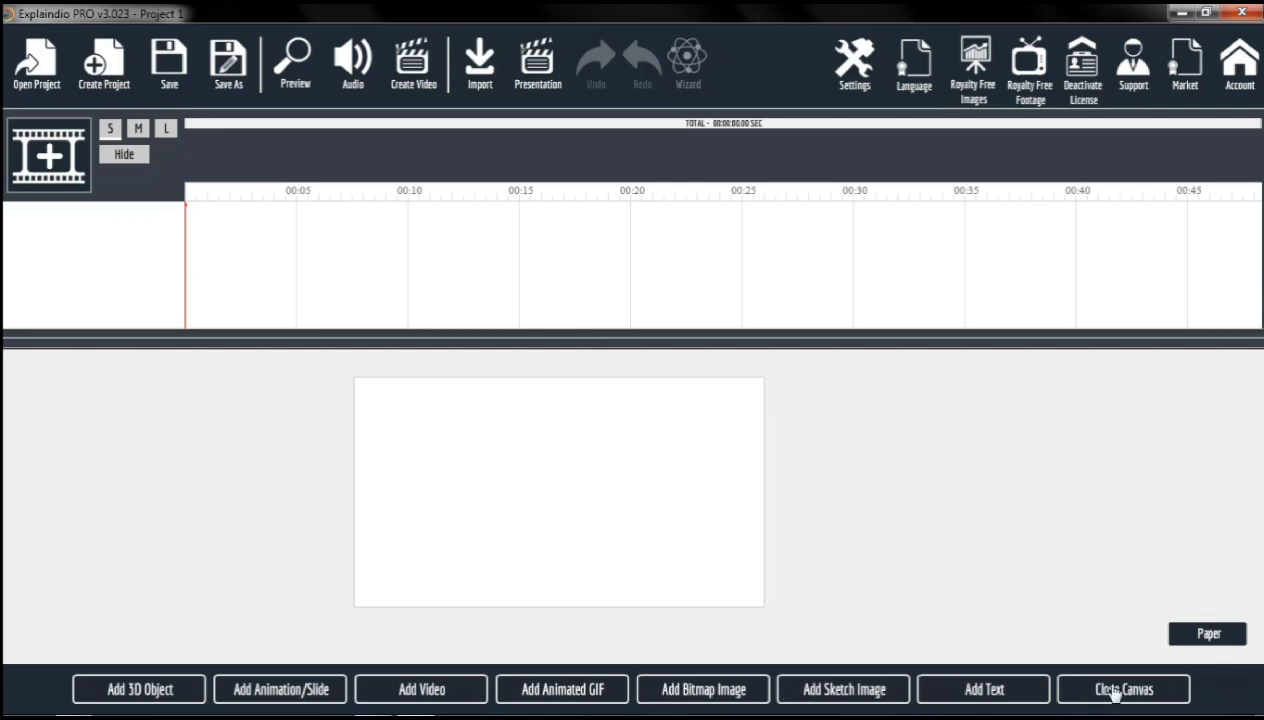
# Step: Add the Explaindio slide slide_01.vfs from the Character Businessman pack to the scene canvas
pyautogui.click(293, 692)
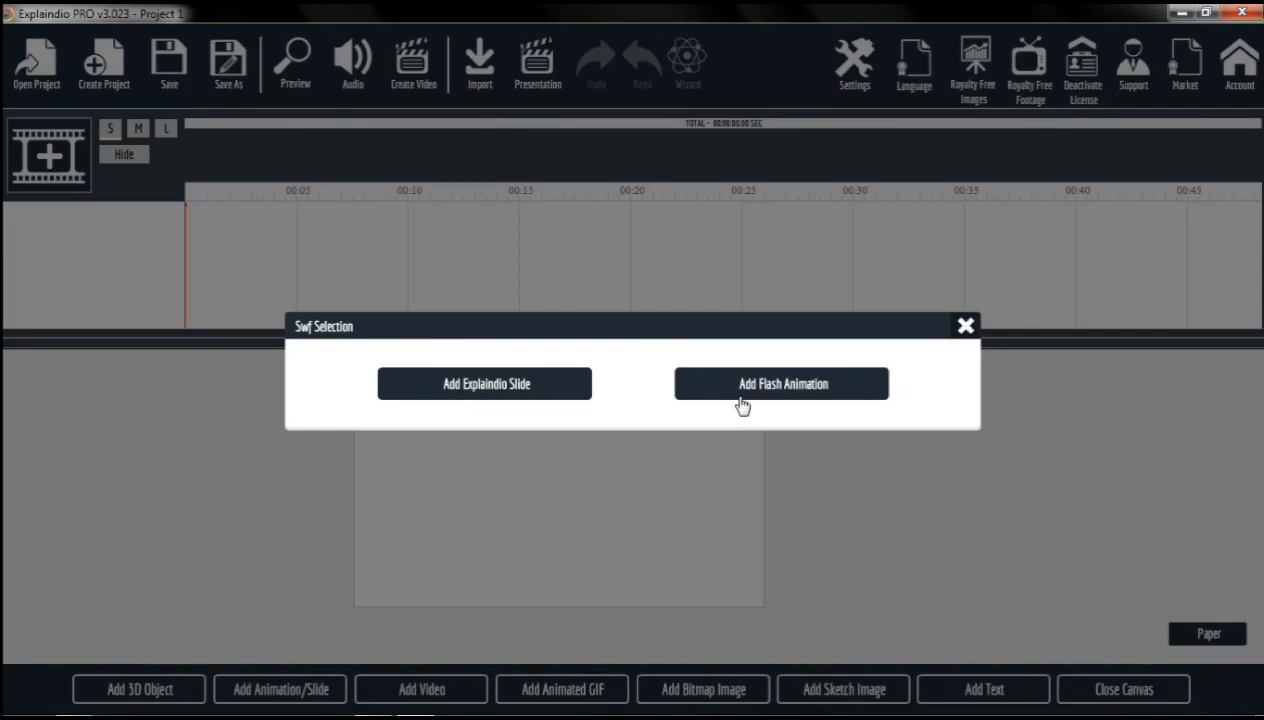
pyautogui.click(509, 397)
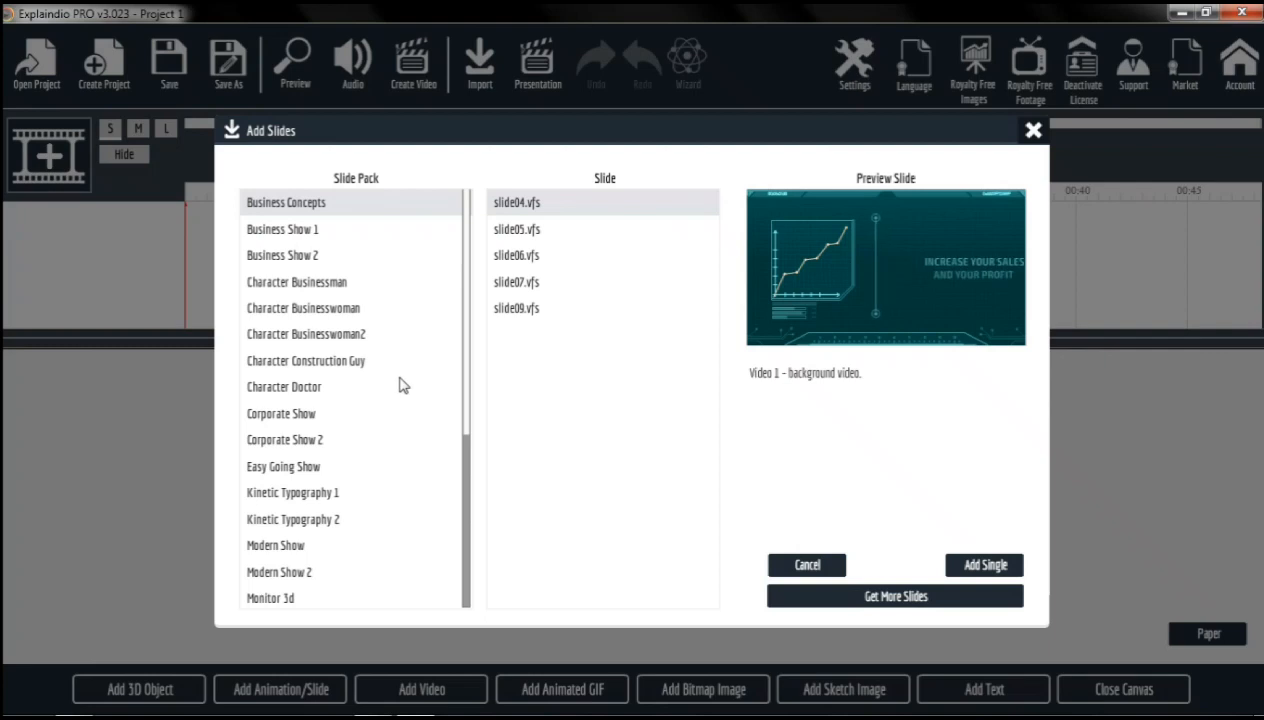
pyautogui.click(265, 283)
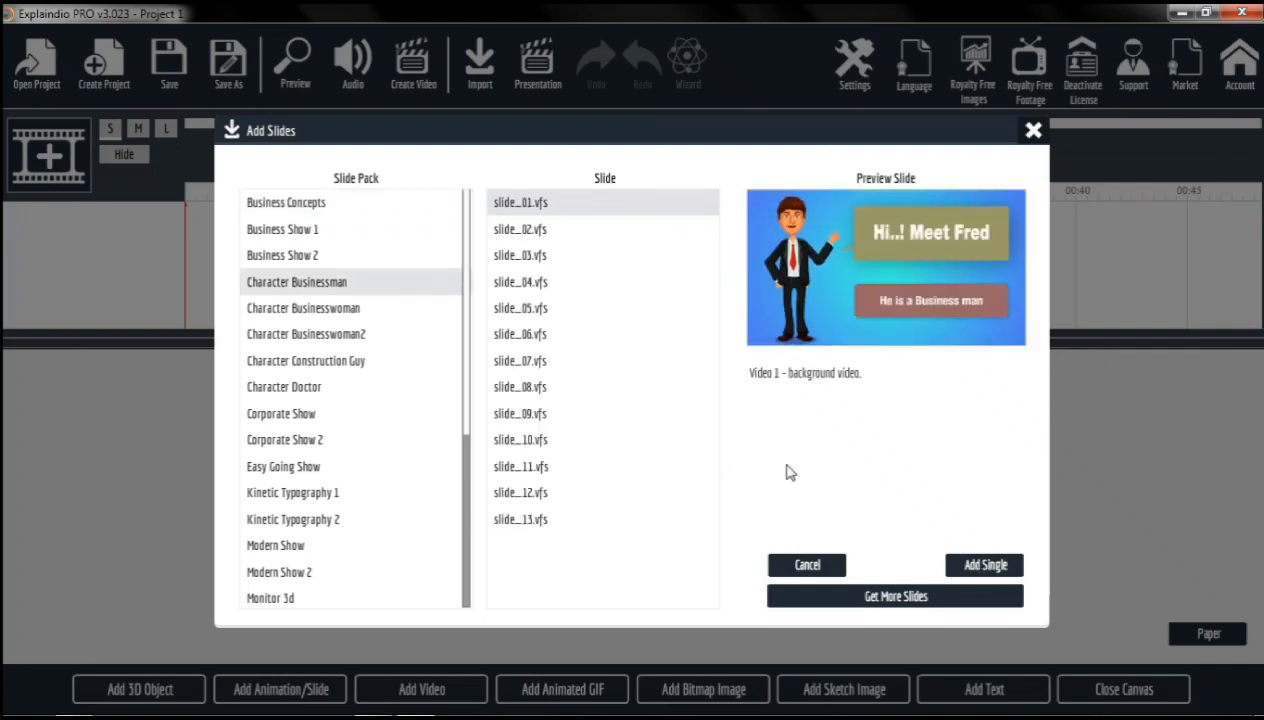
pyautogui.click(990, 565)
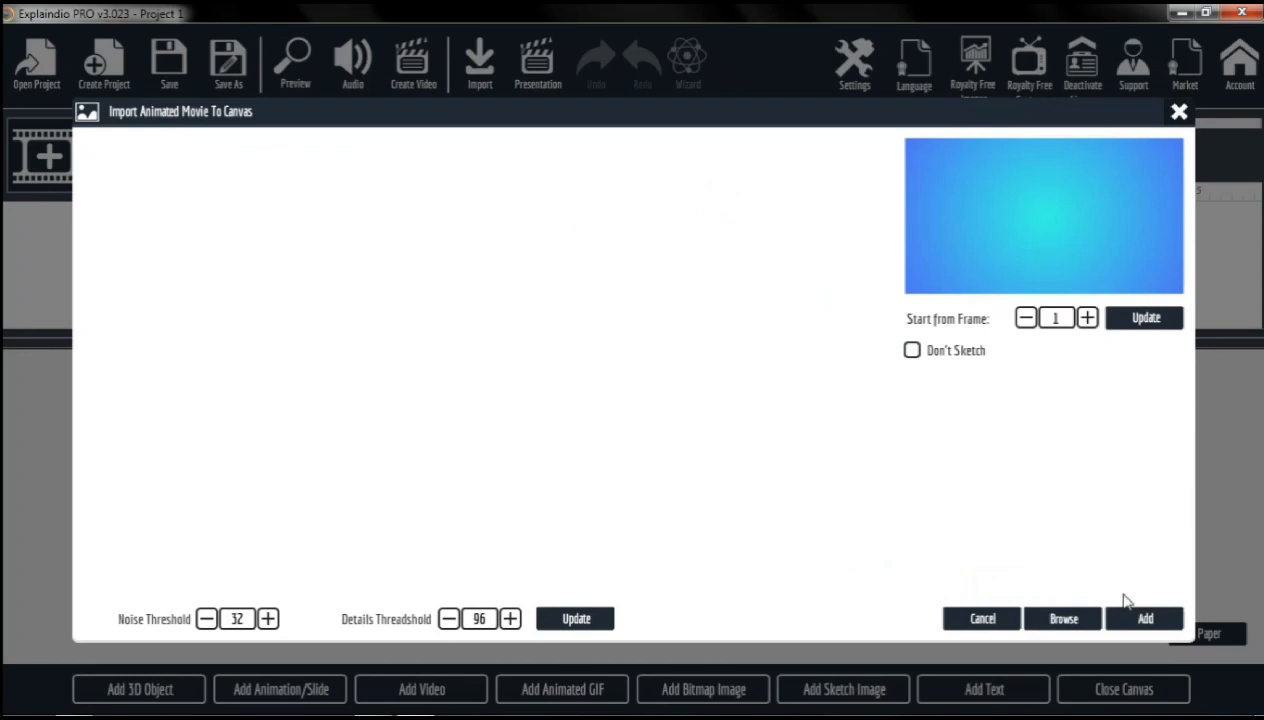
pyautogui.click(1140, 619)
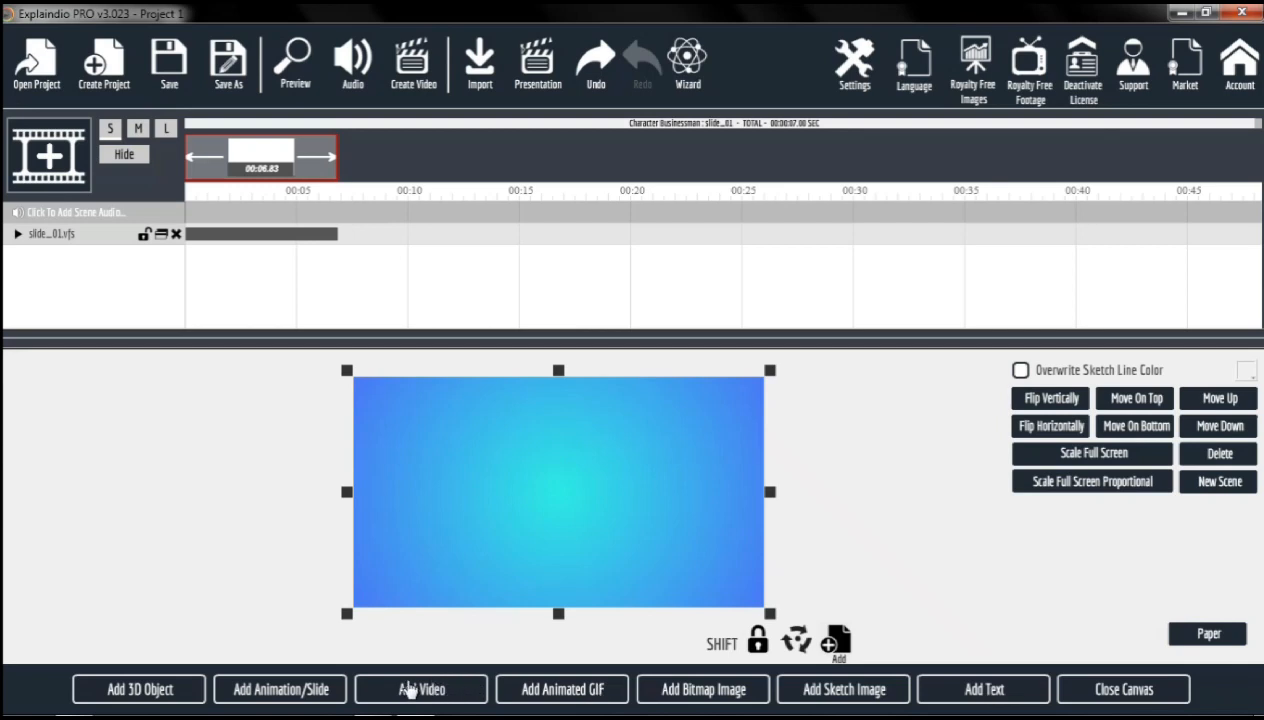
# Step: Add a default text object, move it to the lower part of the canvas, and delete it again
pyautogui.click(970, 692)
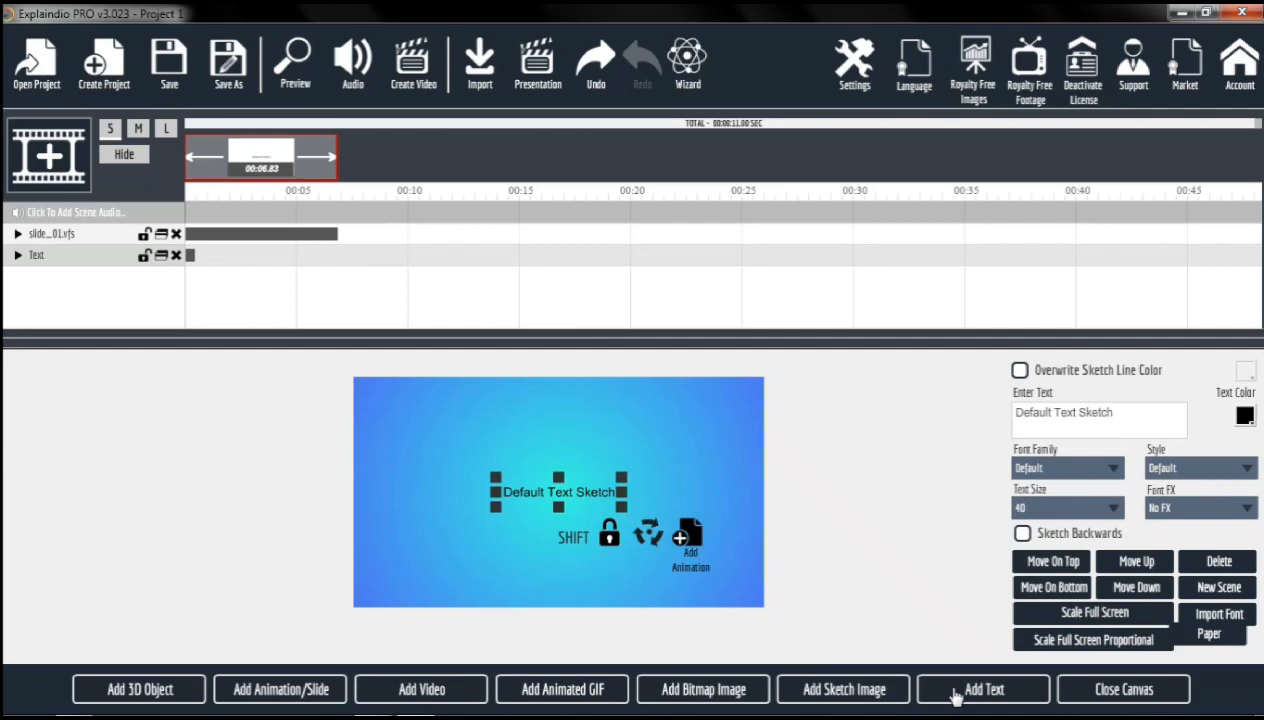
pyautogui.moveTo(557, 503)
pyautogui.mouseDown()
pyautogui.moveTo(530, 490)
pyautogui.moveTo(522, 450)
pyautogui.moveTo(540, 532)
pyautogui.moveTo(622, 570)
pyautogui.moveTo(552, 573)
pyautogui.moveTo(599, 592)
pyautogui.mouseUp()
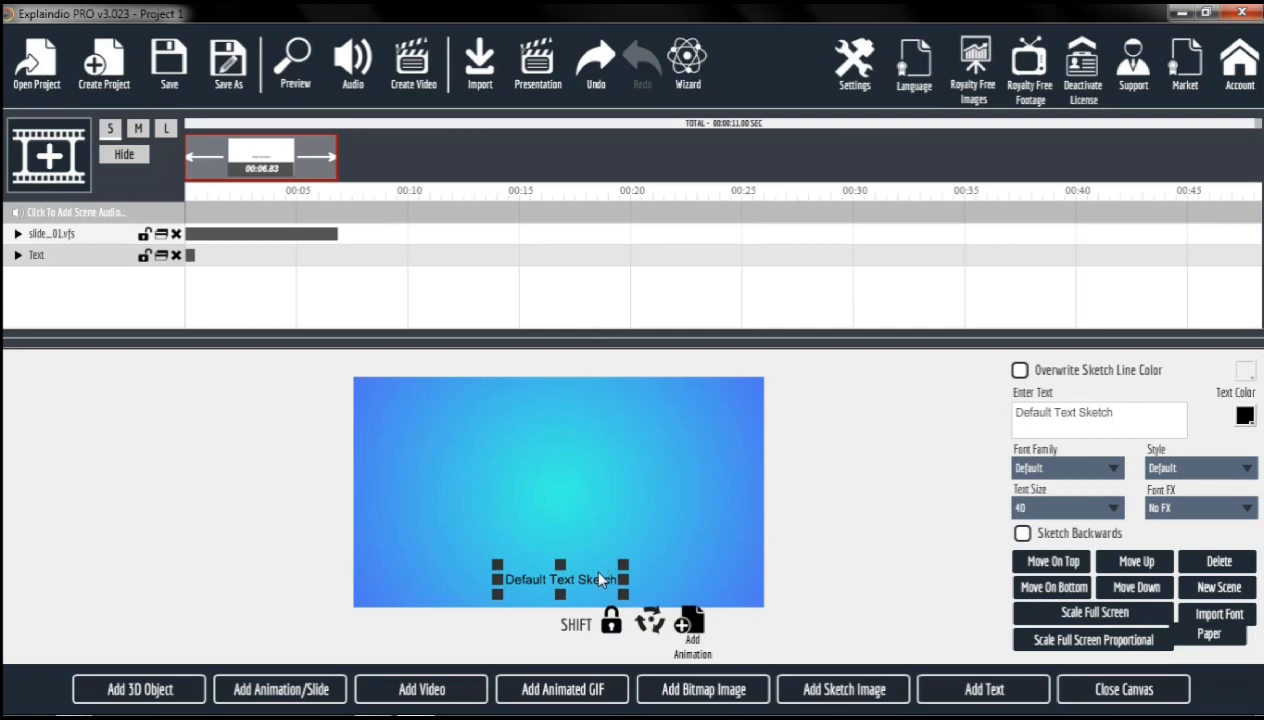
pyautogui.click(176, 257)
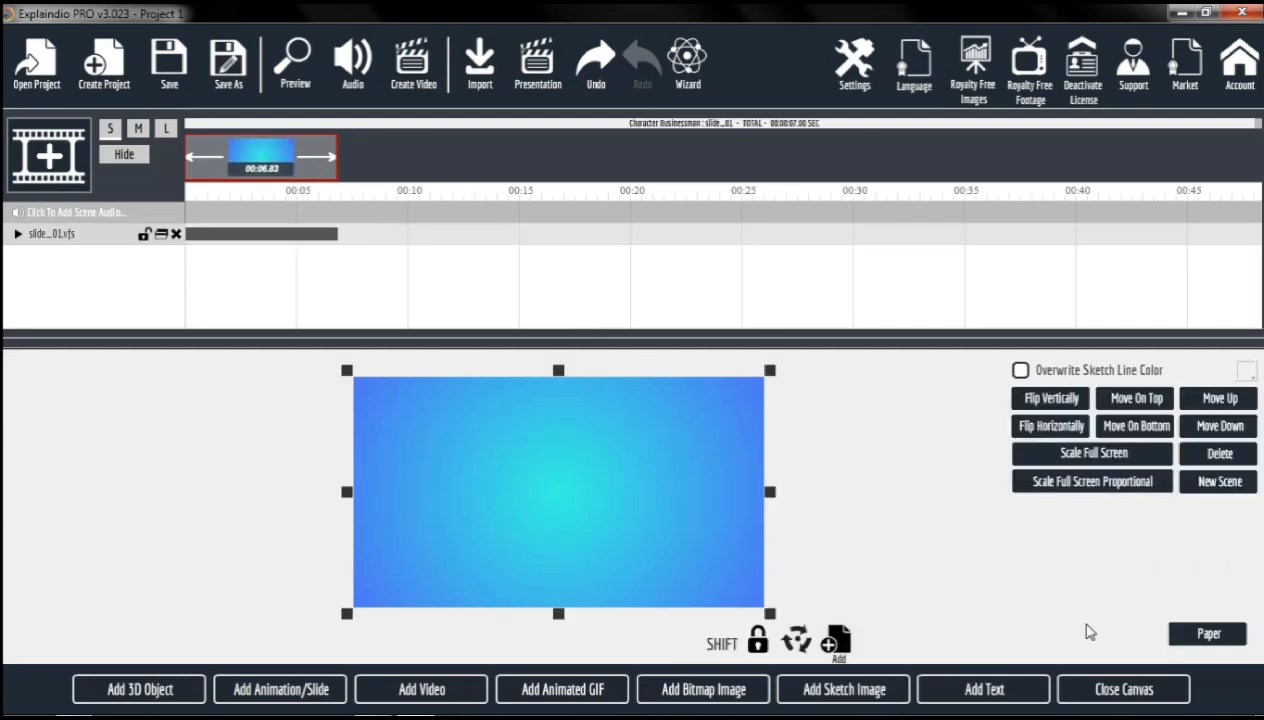
# Step: Close the canvas and play the full project preview to check the businessman animation
pyautogui.click(1104, 694)
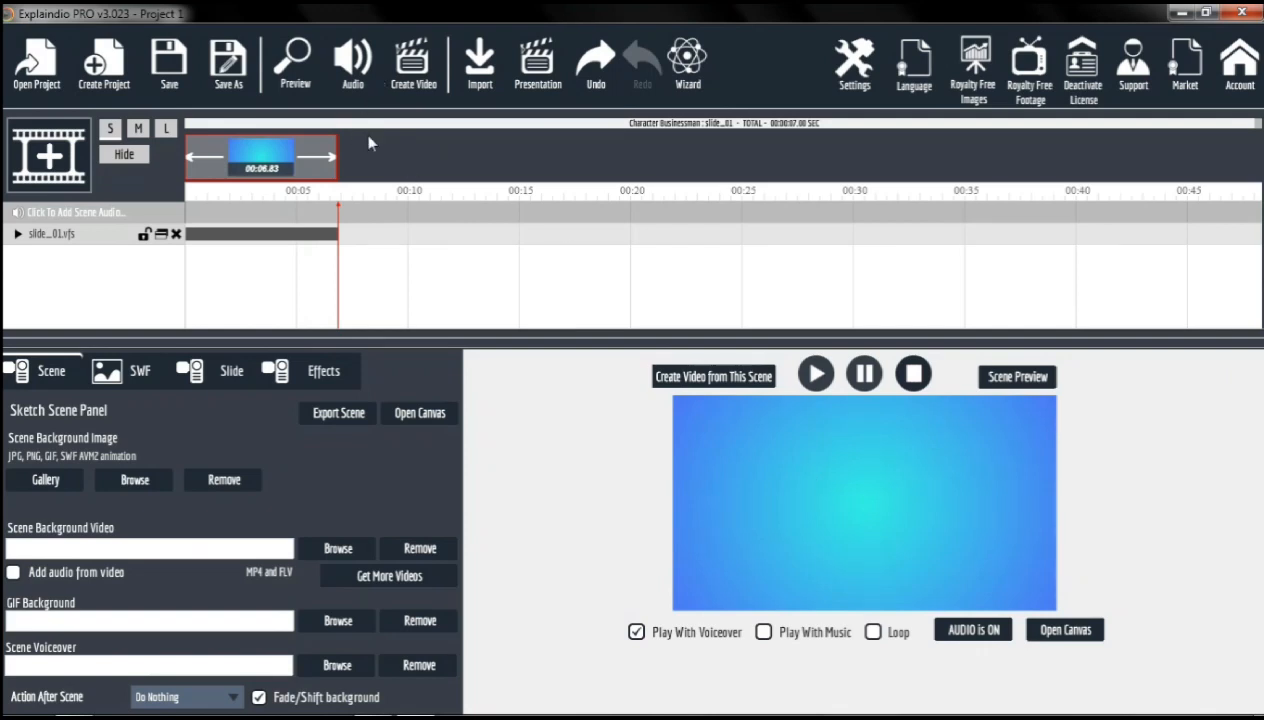
pyautogui.click(295, 62)
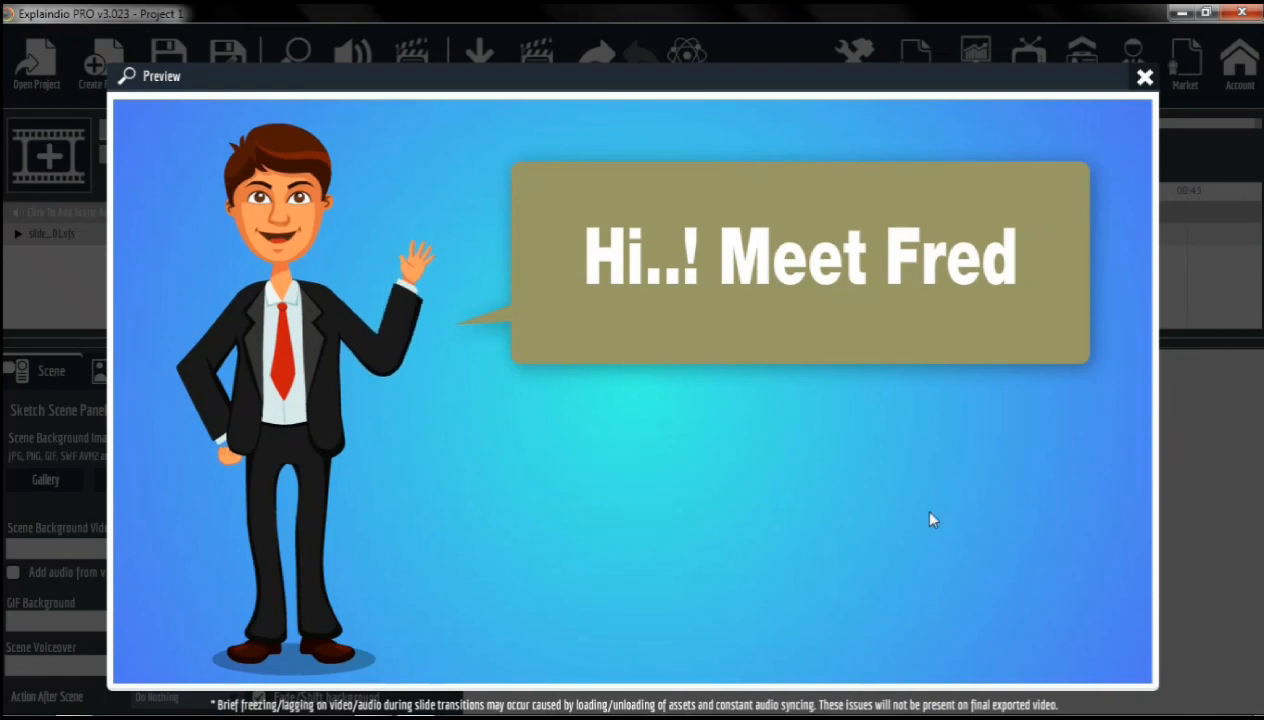
pyautogui.click(1145, 78)
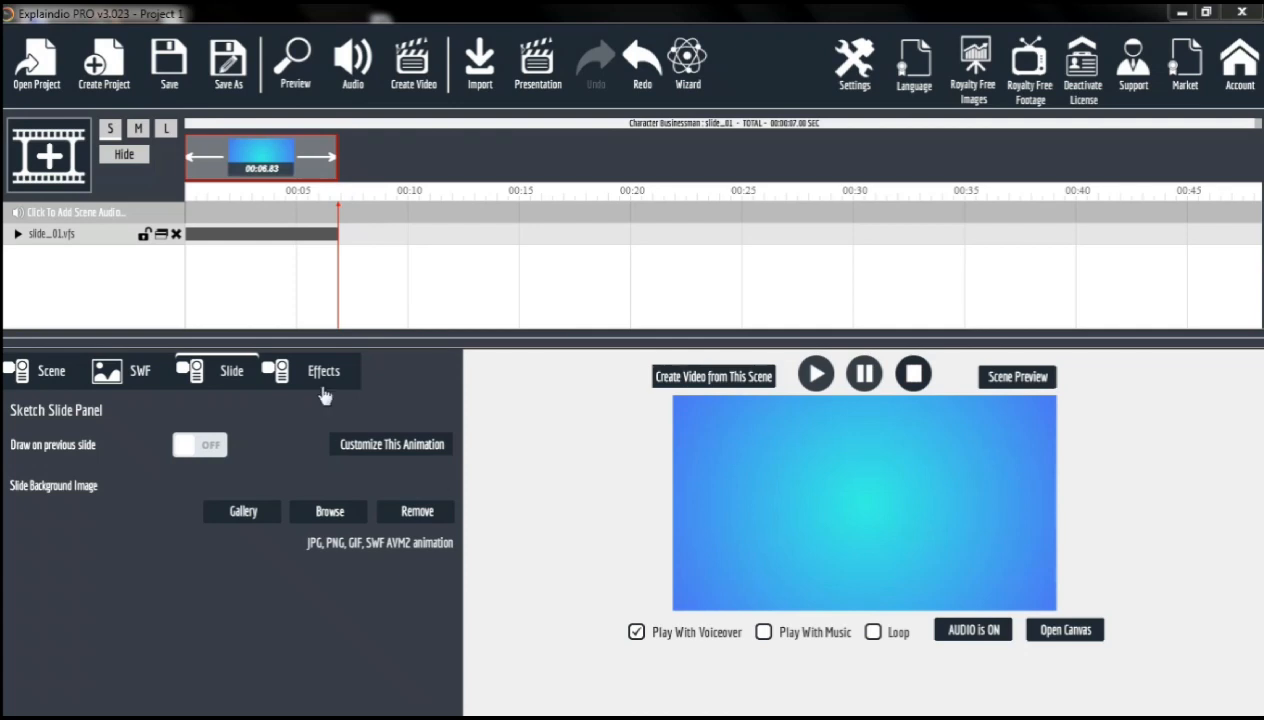
# Step: Try image1 as the scene background image and remove it again
pyautogui.click(266, 158)
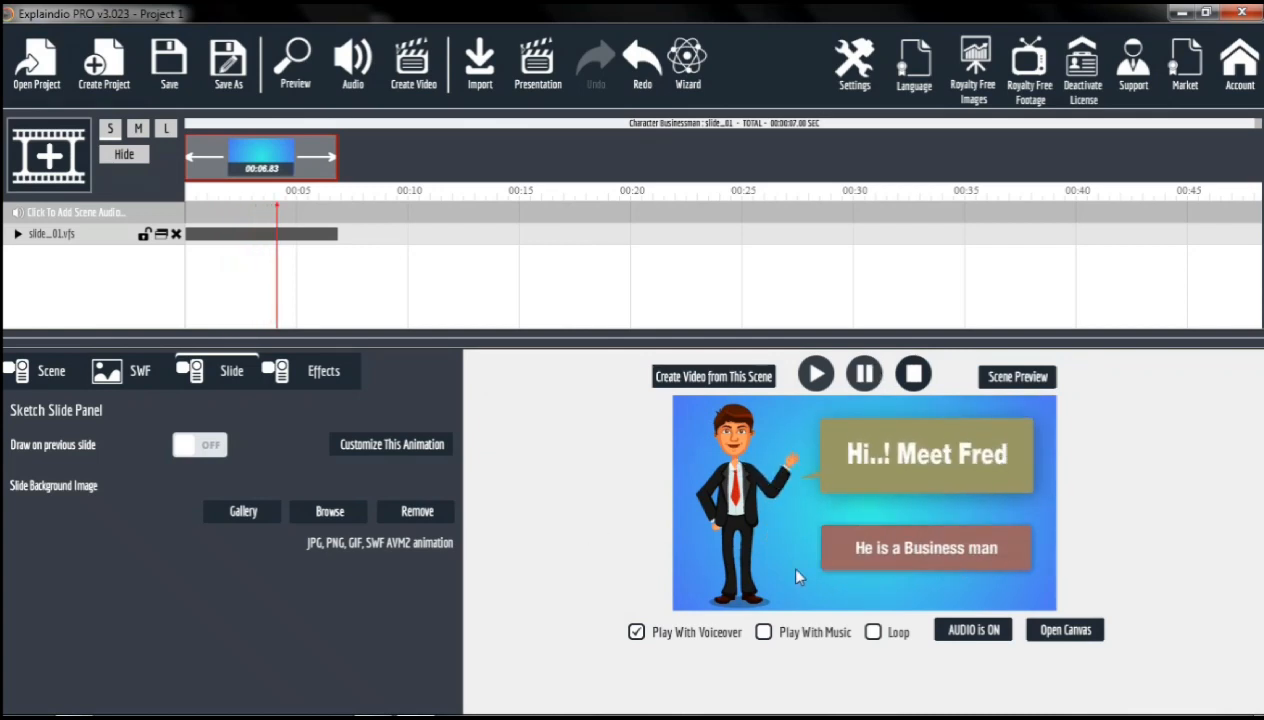
pyautogui.click(46, 378)
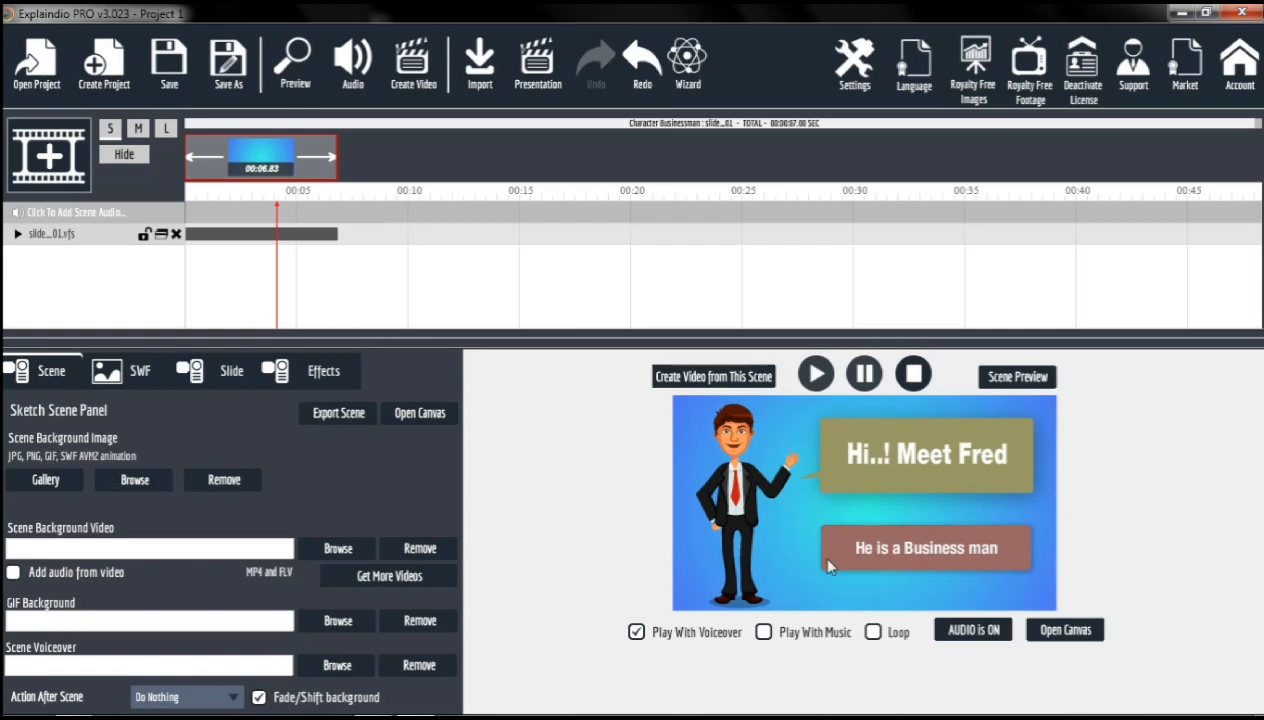
pyautogui.click(125, 486)
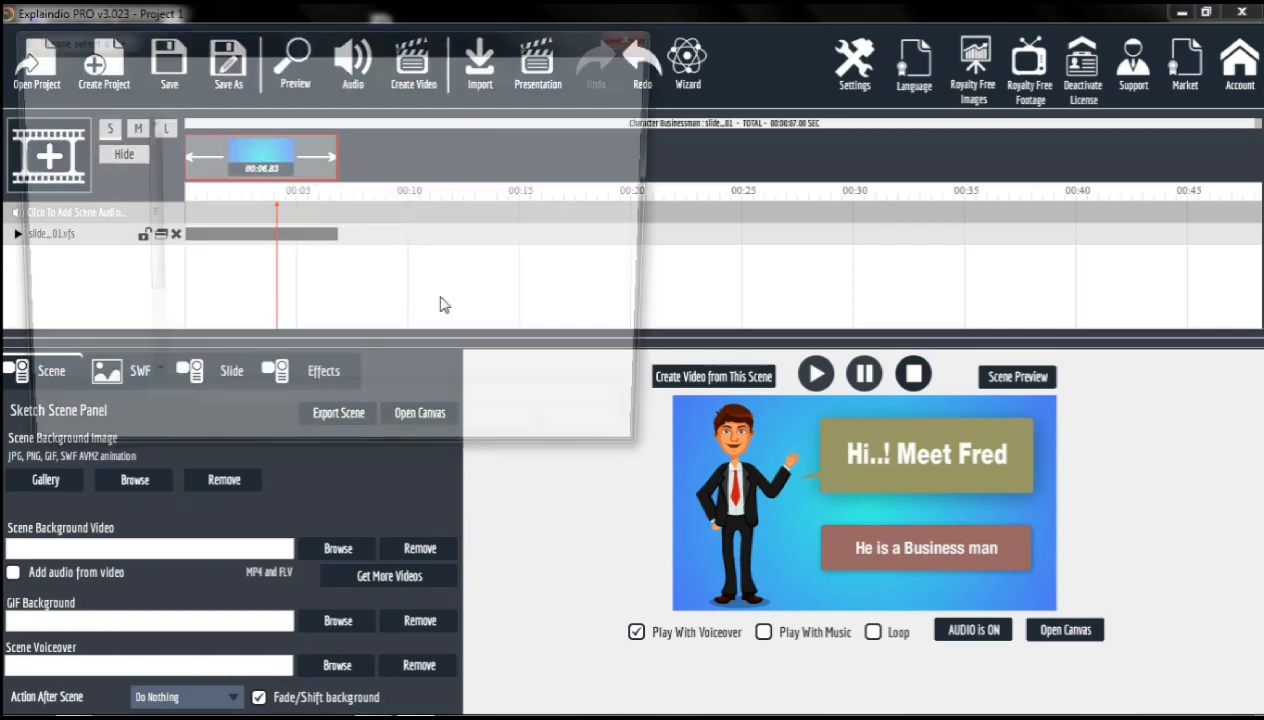
pyautogui.click(318, 183)
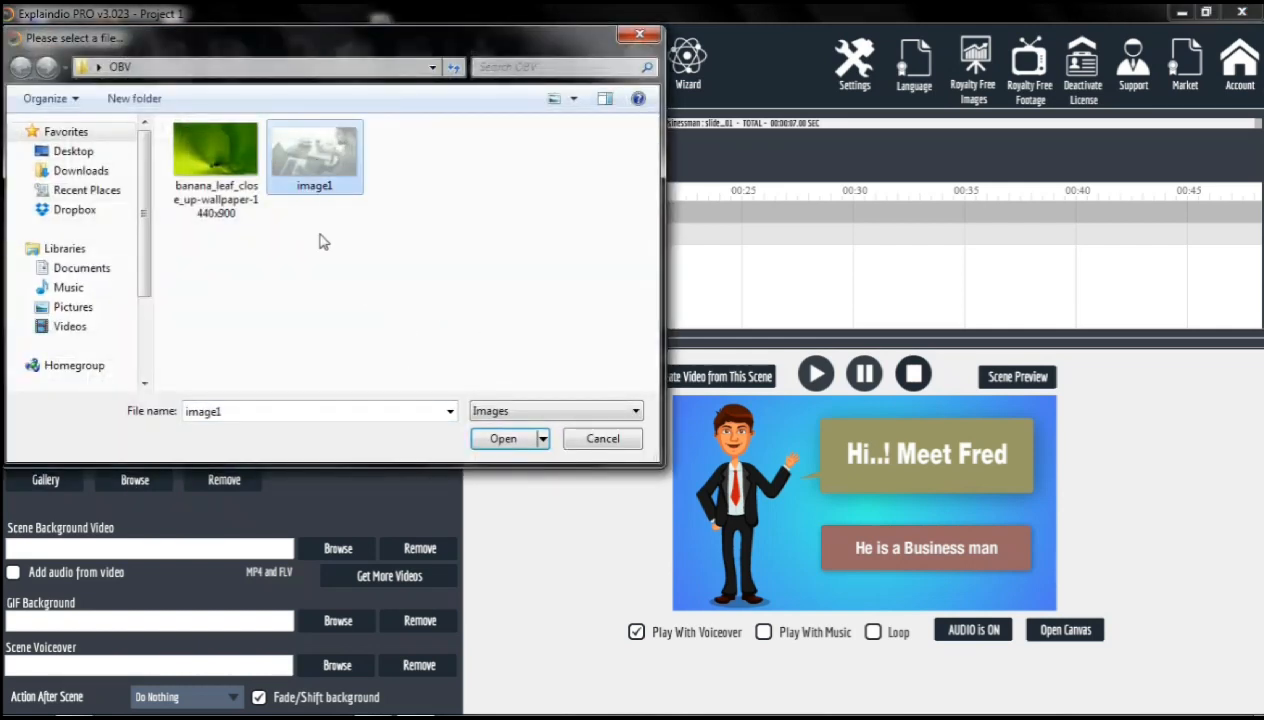
pyautogui.click(505, 450)
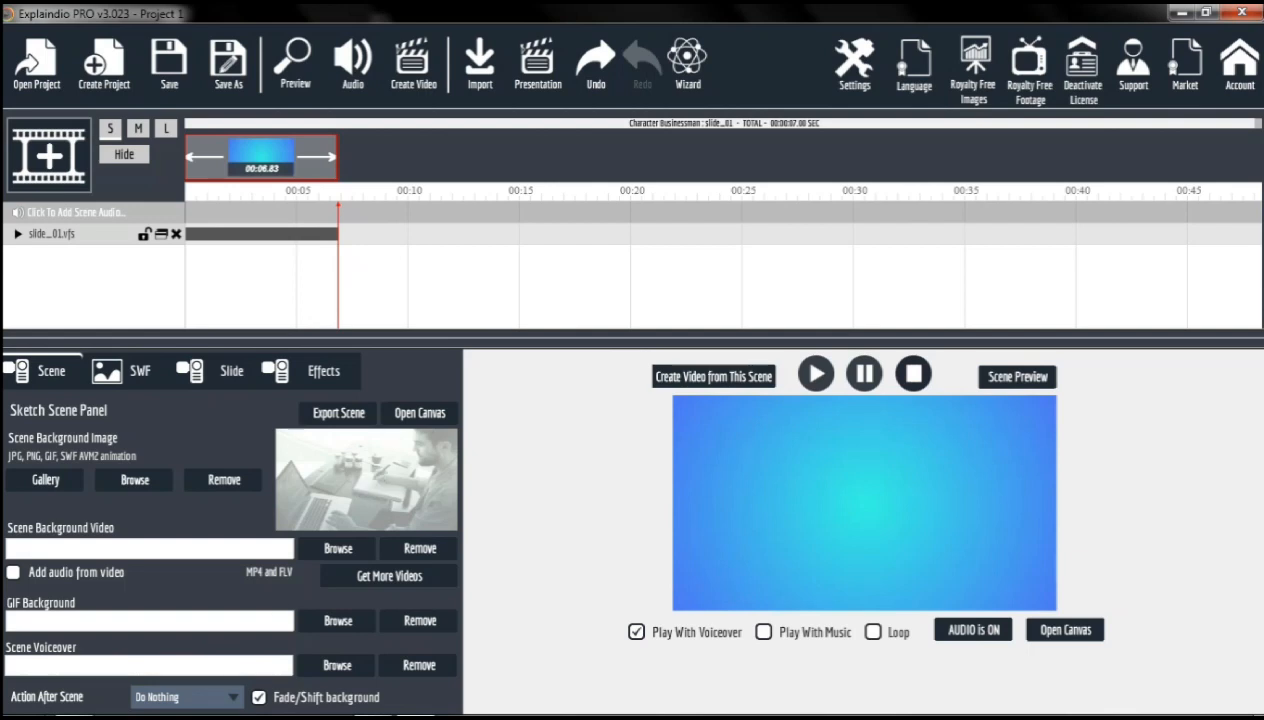
pyautogui.click(224, 484)
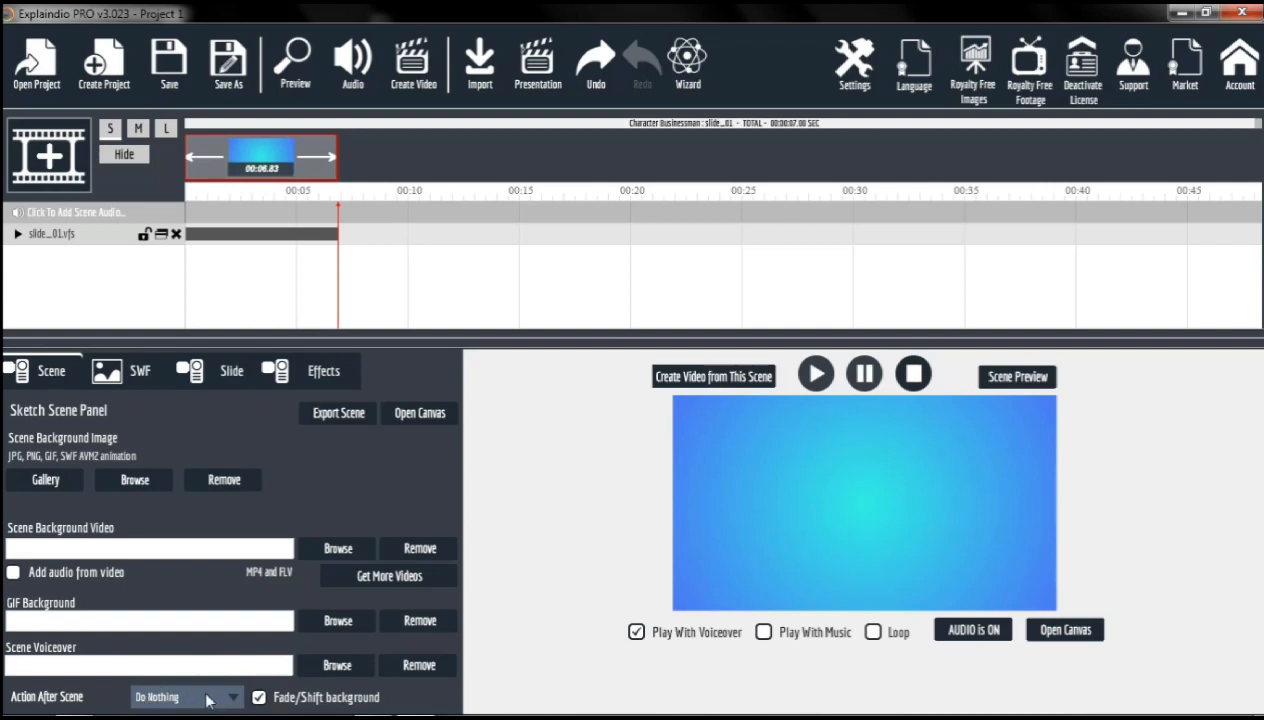
# Step: Try flipping the slide animation vertically and horizontally, reverting each flip, and check its position on the canvas
pyautogui.click(113, 378)
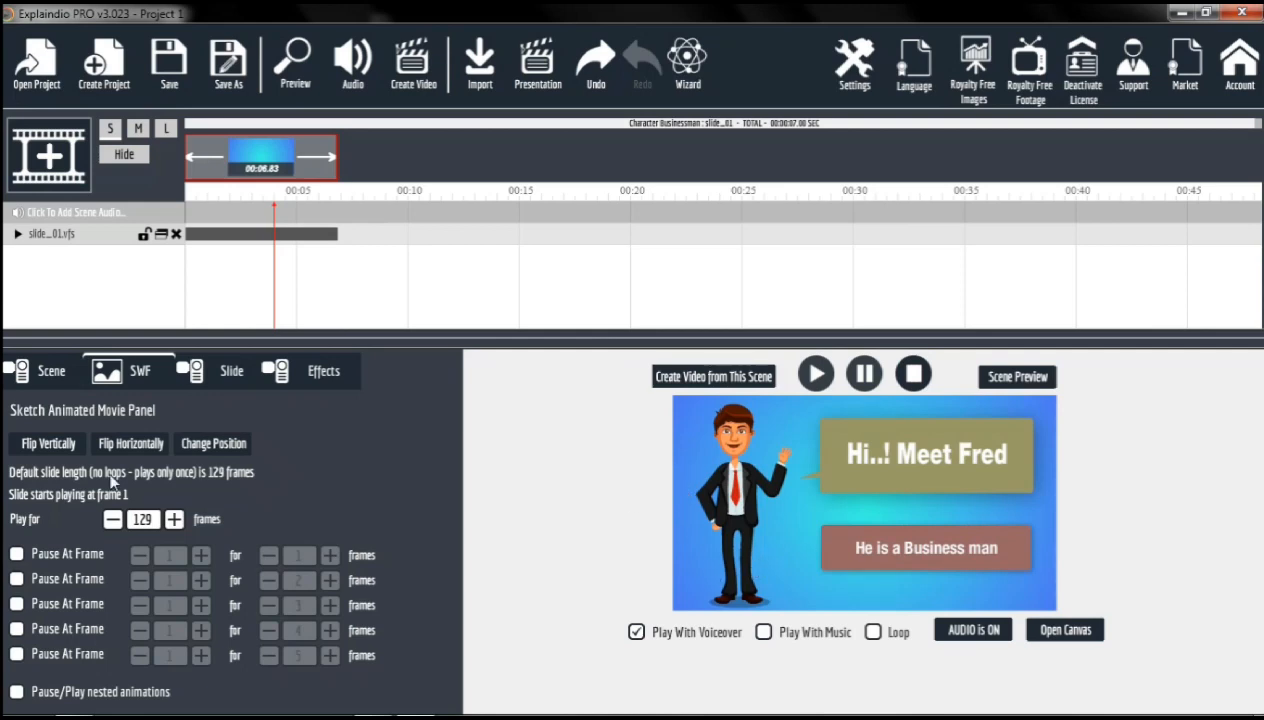
pyautogui.click(47, 445)
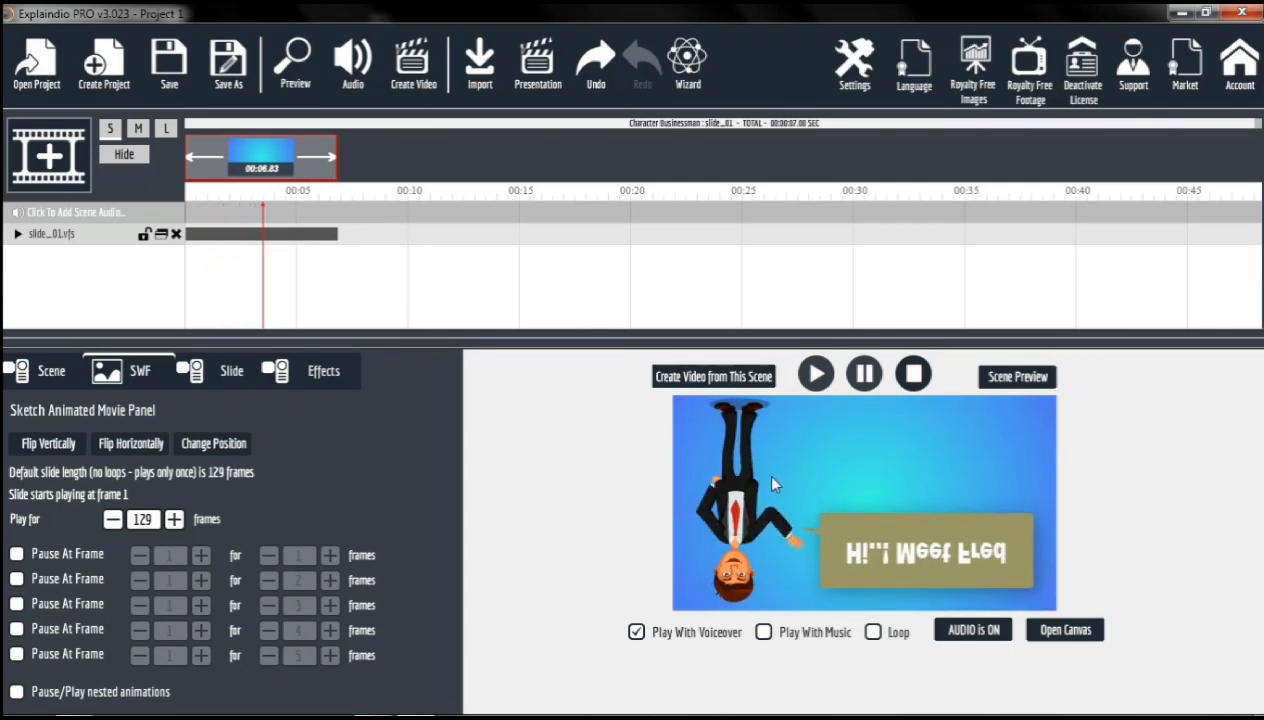
pyautogui.click(56, 452)
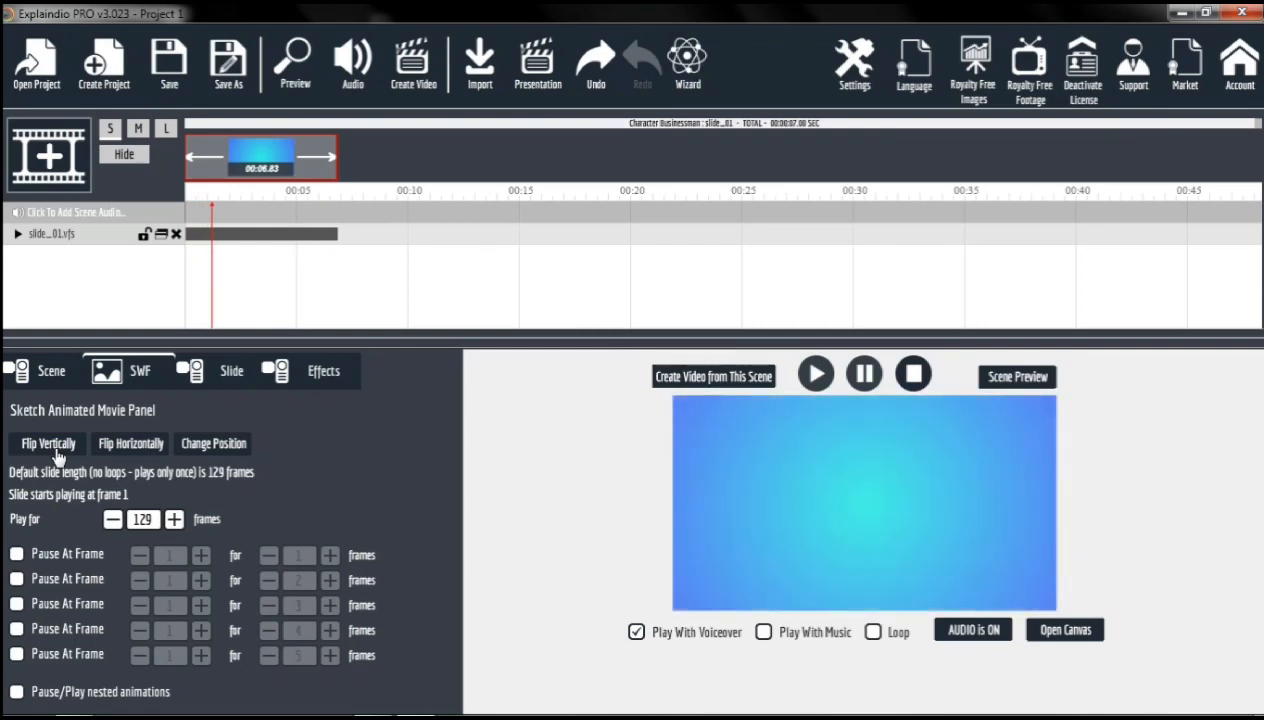
pyautogui.click(121, 449)
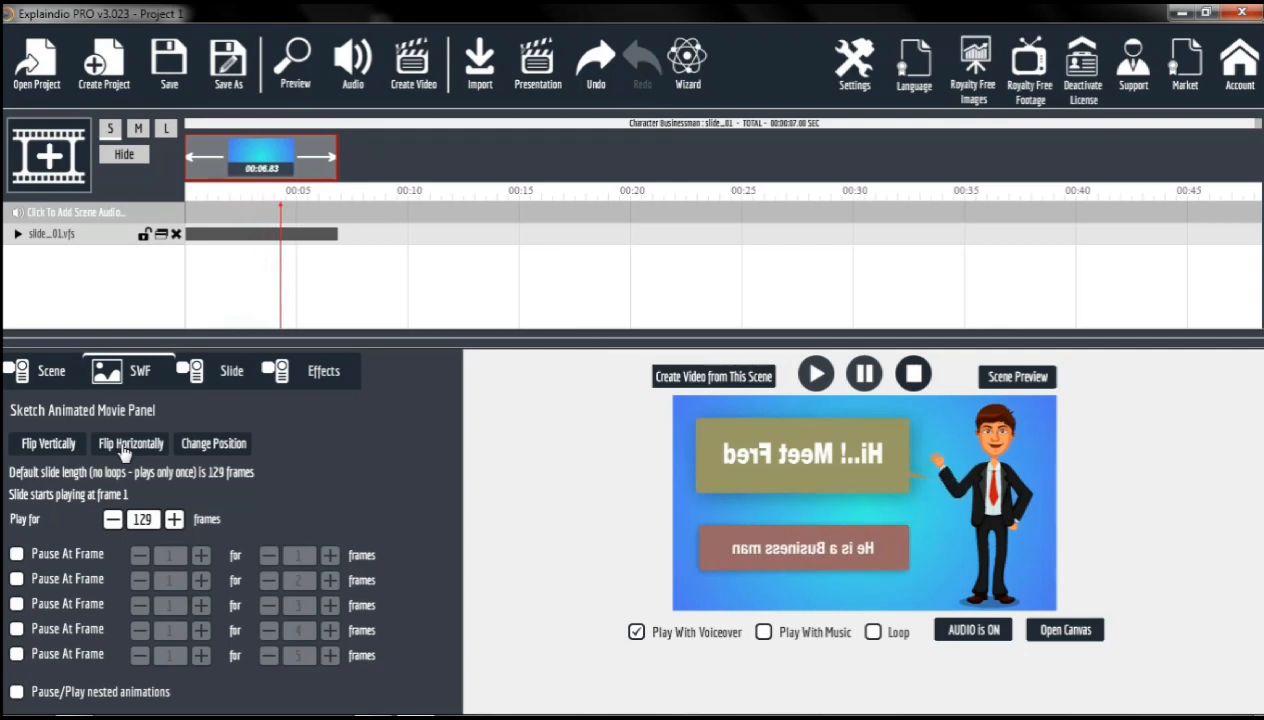
pyautogui.click(128, 450)
pyautogui.click(212, 450)
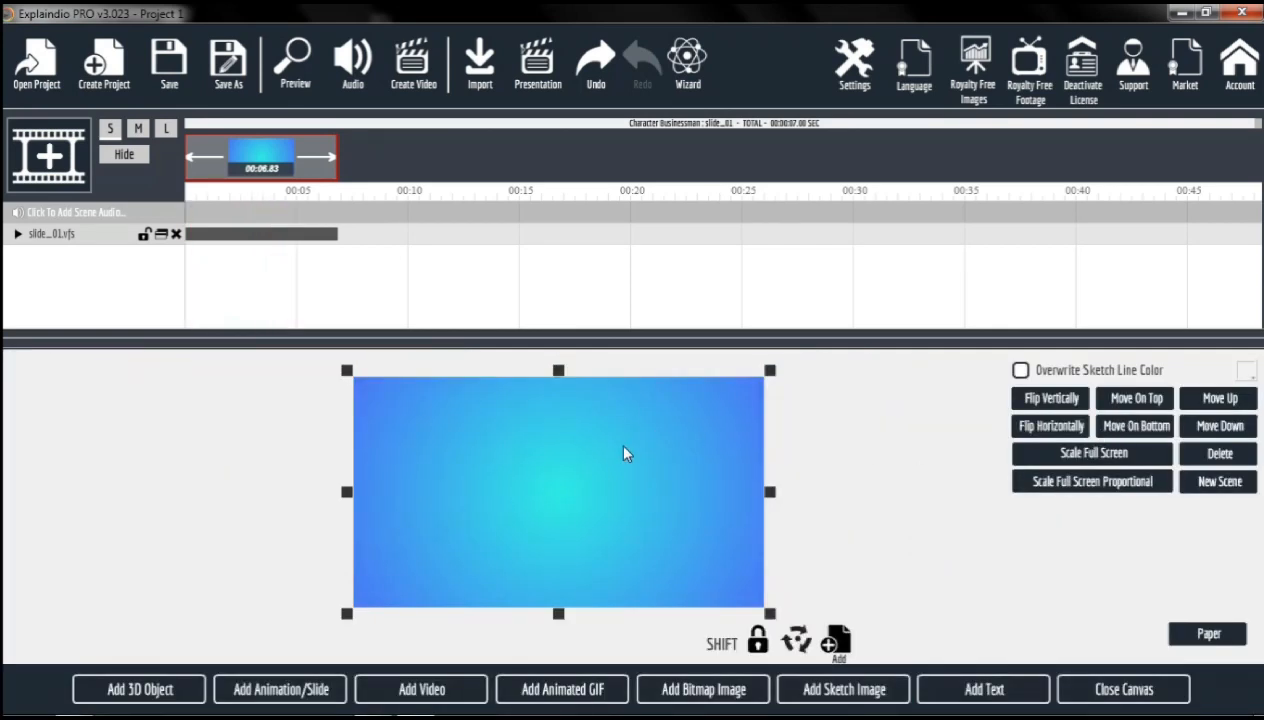
pyautogui.click(1128, 690)
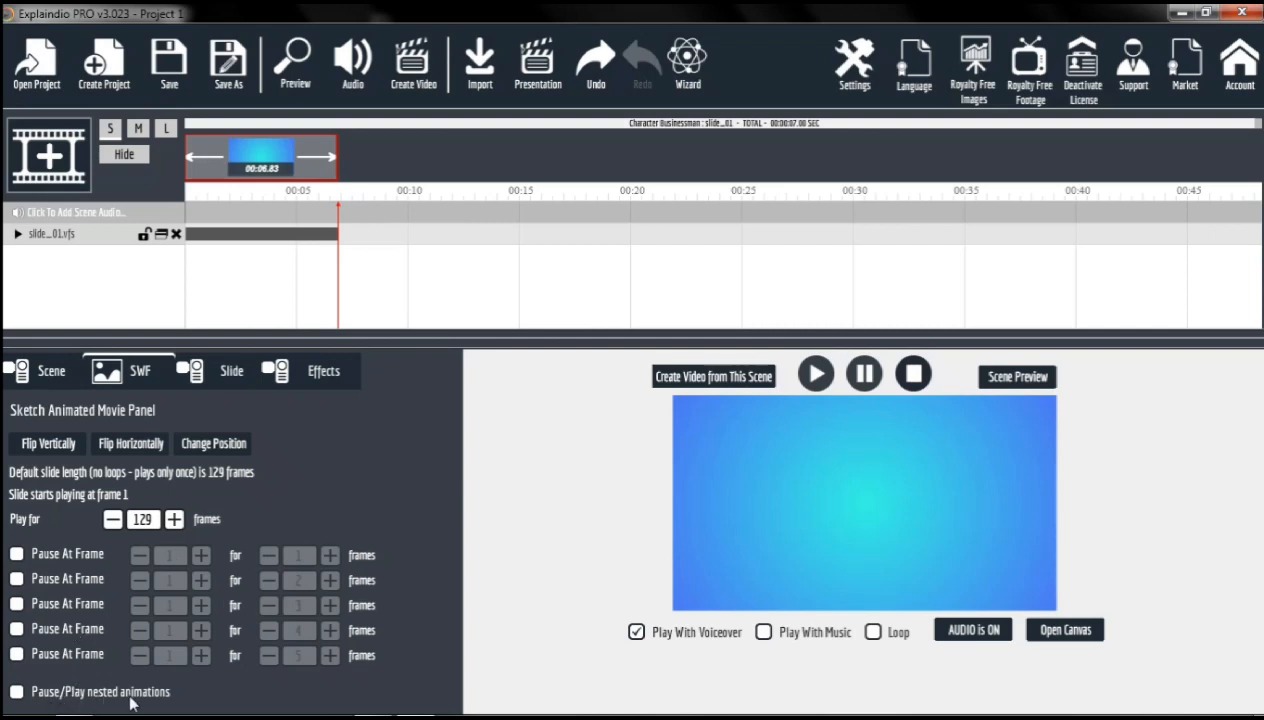
# Step: Customize the slide animation's texts: replace the name in the greeting and set Text Area 2 to "He is a Videomaker"
pyautogui.click(237, 384)
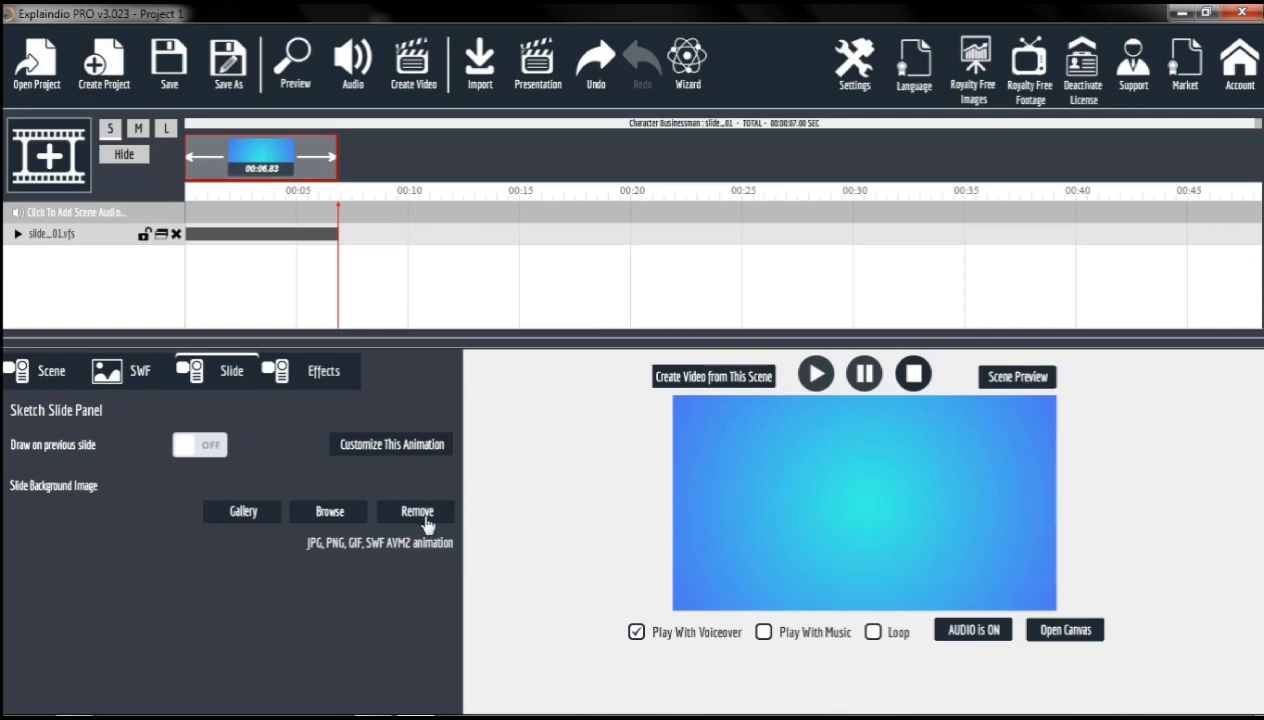
pyautogui.click(411, 446)
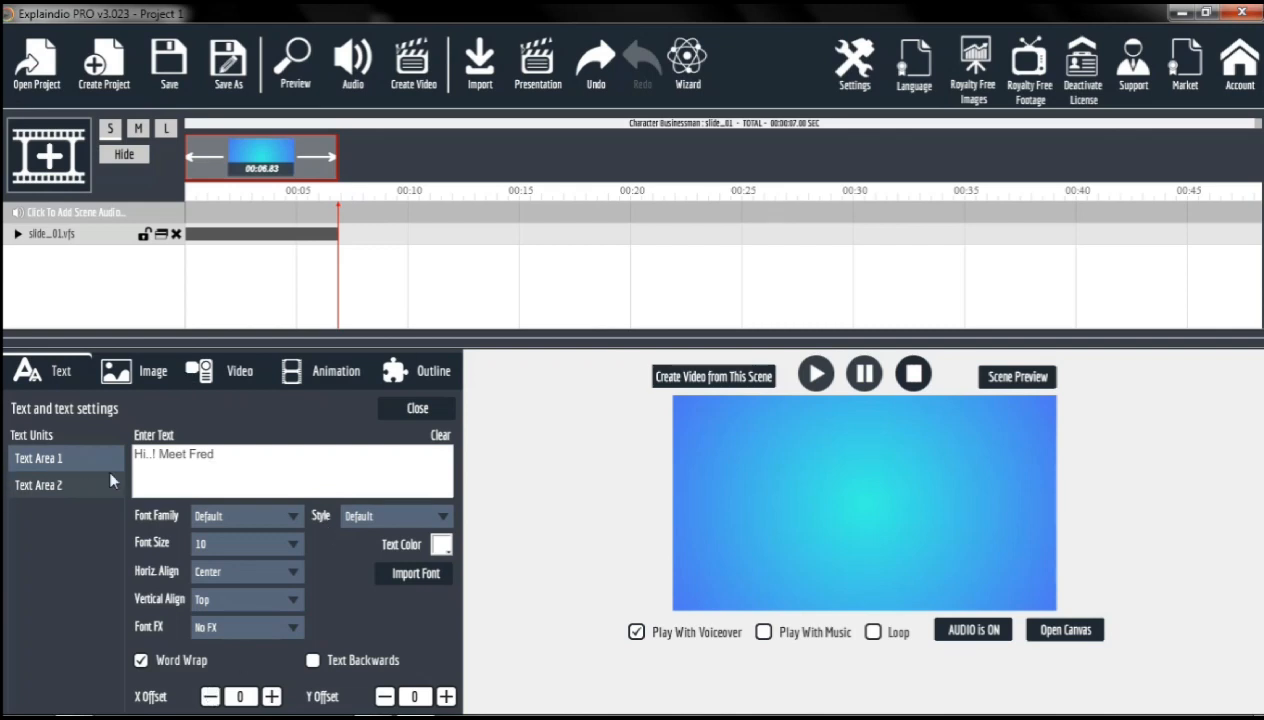
pyautogui.click(239, 156)
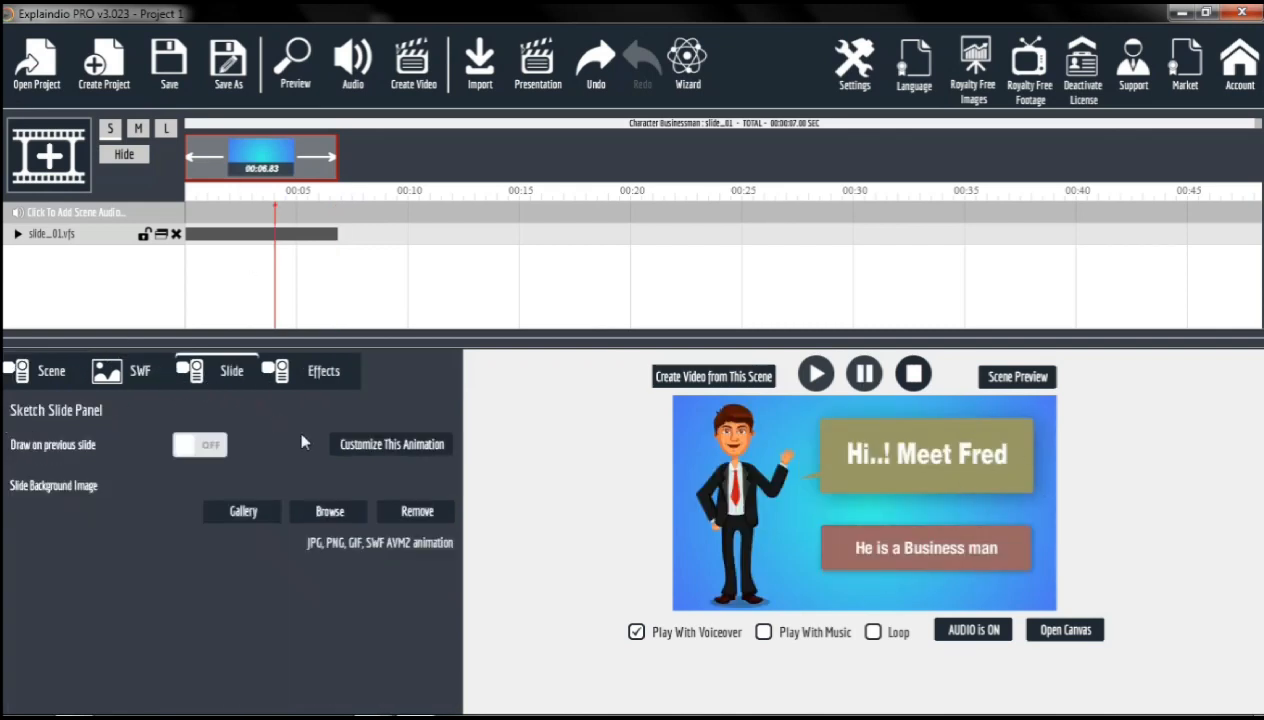
pyautogui.click(365, 446)
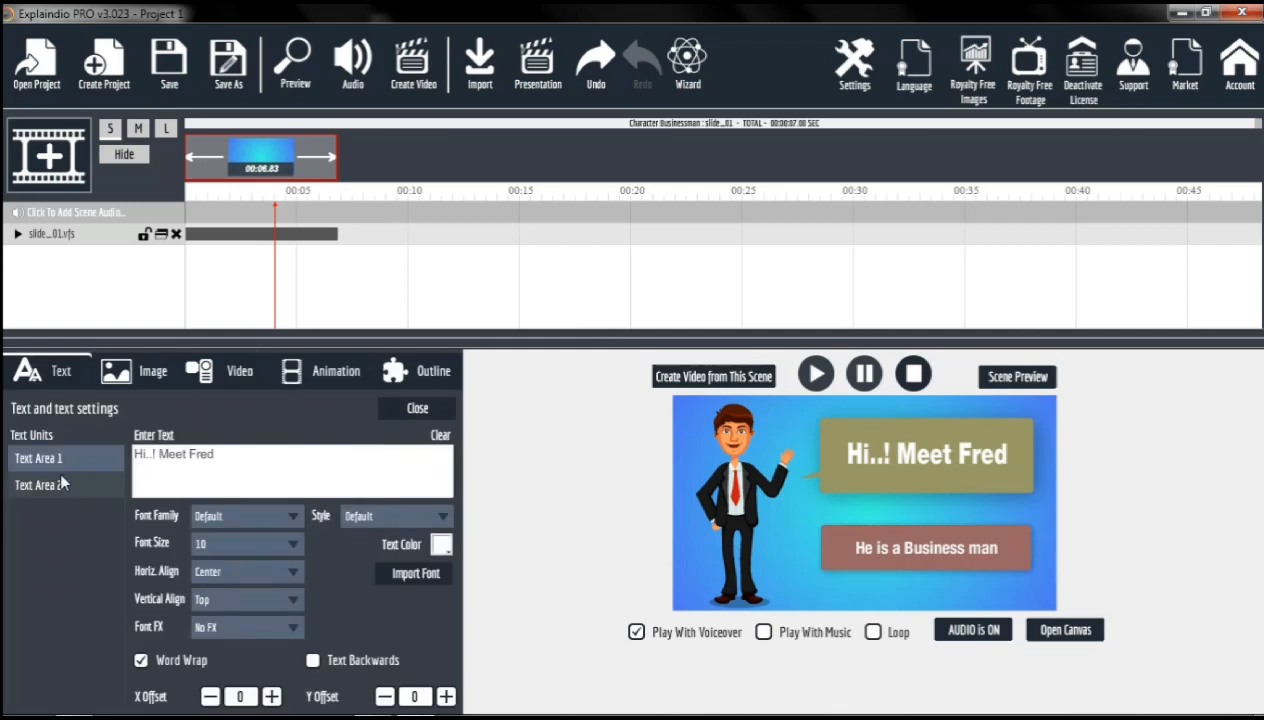
pyautogui.moveTo(246, 447); pyautogui.dragTo(181, 460)
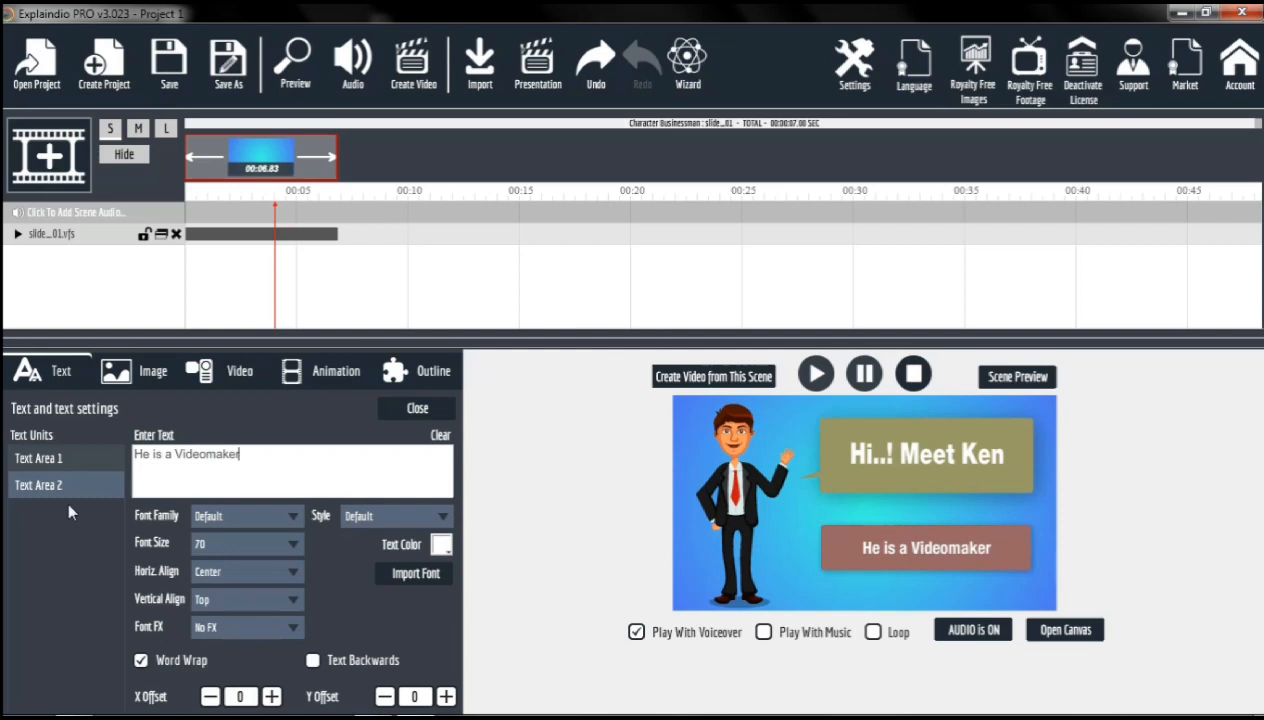
# Step: Color the Text Area 2 text yellow and lower its X offset by three steps
pyautogui.click(227, 512)
pyautogui.click(441, 546)
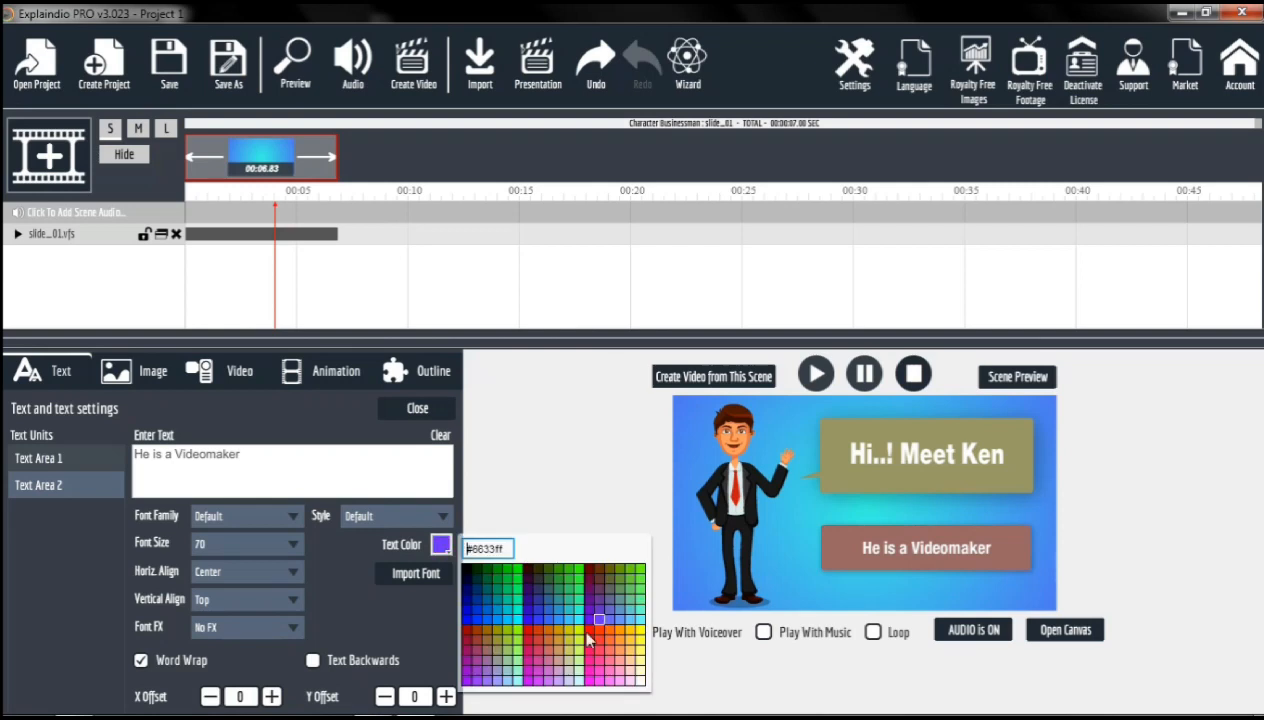
pyautogui.click(643, 636)
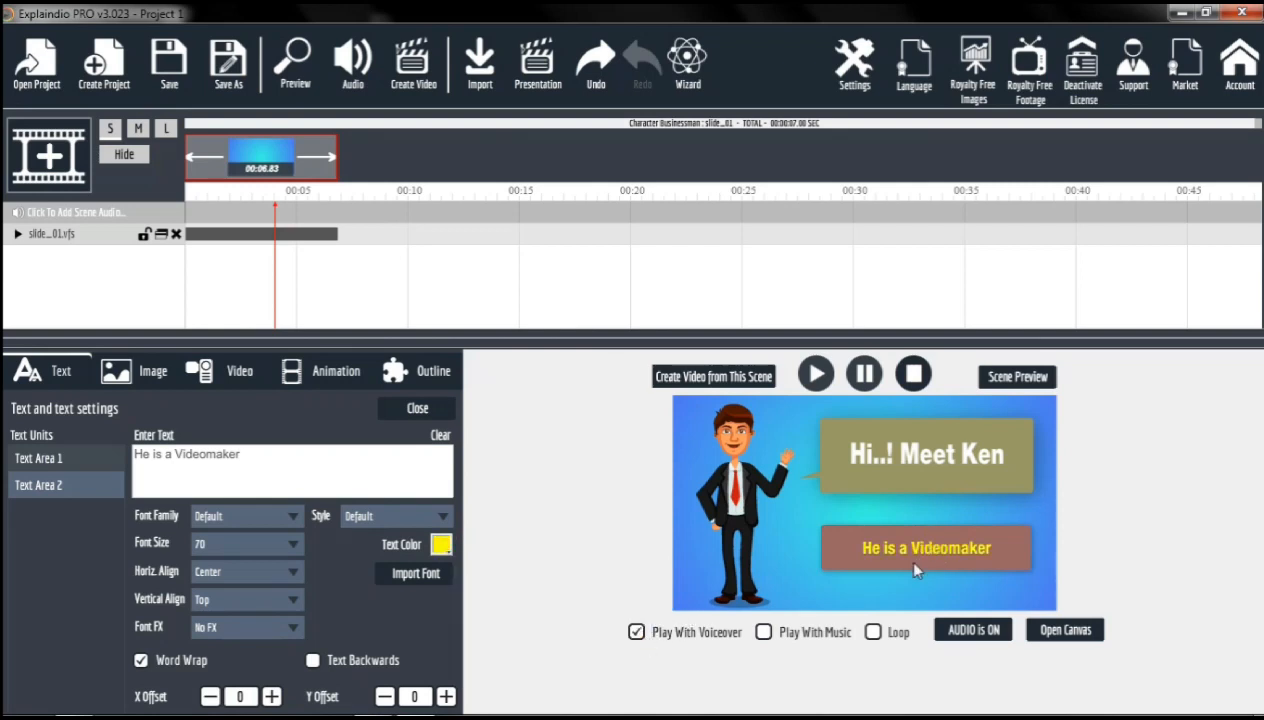
pyautogui.click(211, 698)
pyautogui.click(211, 697)
pyautogui.click(209, 698)
# Step: Try image1 from the desktop's OBV folder as the slide animation's Background Image
pyautogui.click(128, 372)
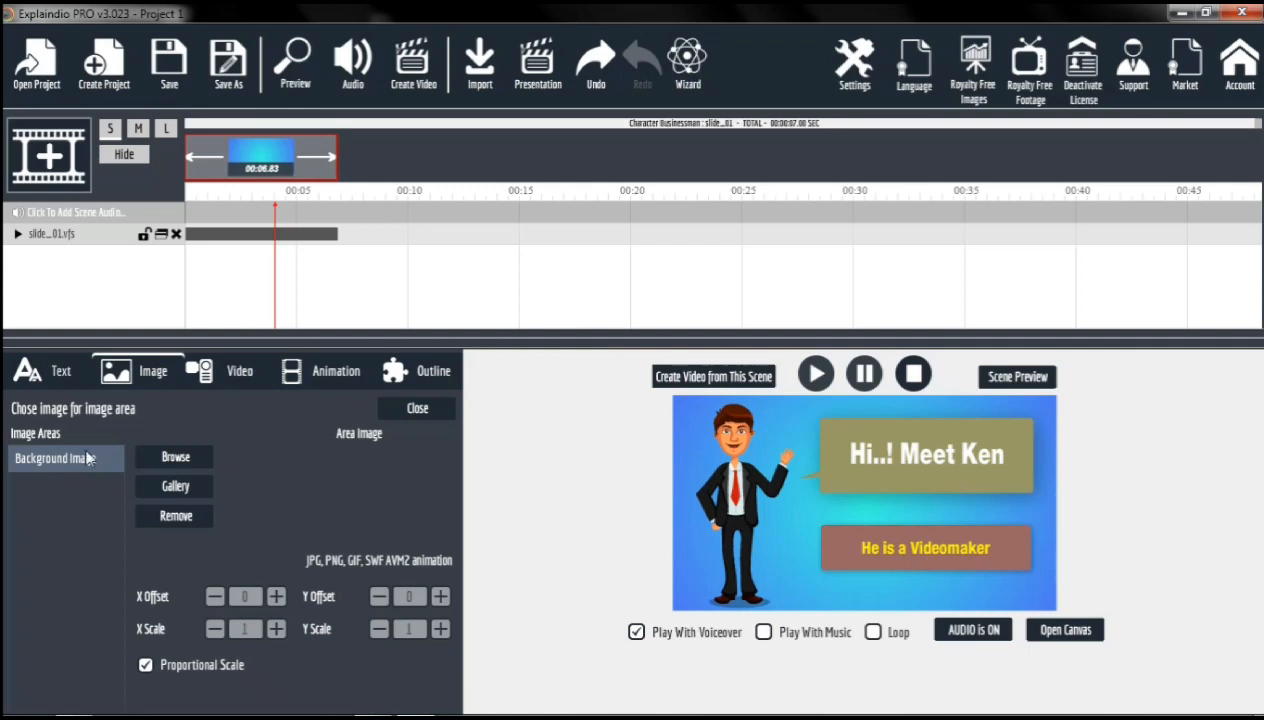
pyautogui.click(166, 456)
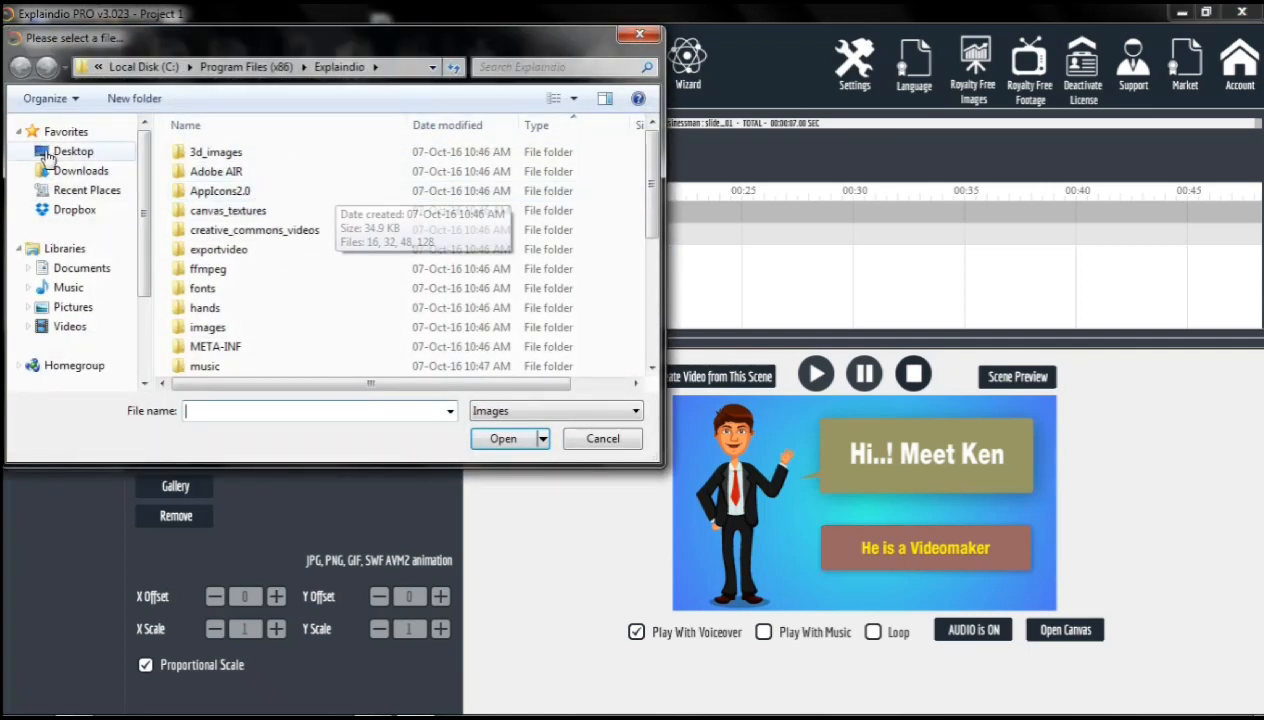
pyautogui.click(46, 155)
pyautogui.doubleClick(499, 346)
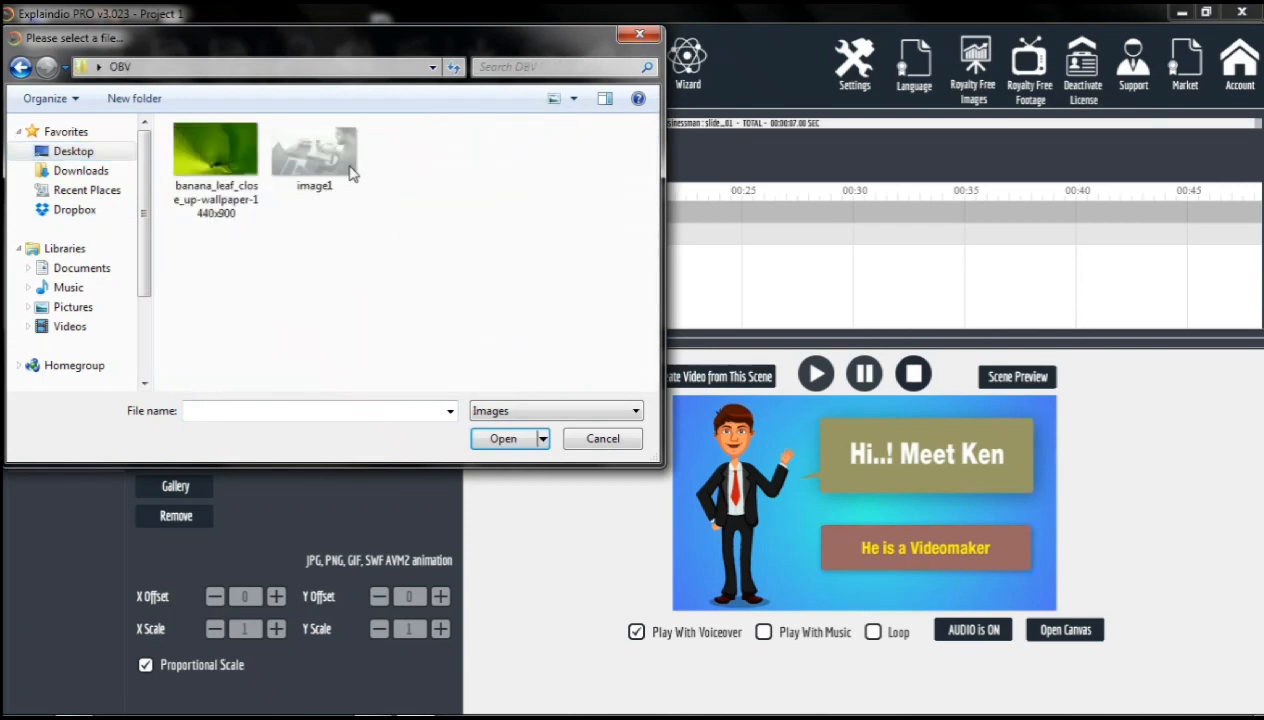
pyautogui.click(350, 173)
pyautogui.click(499, 438)
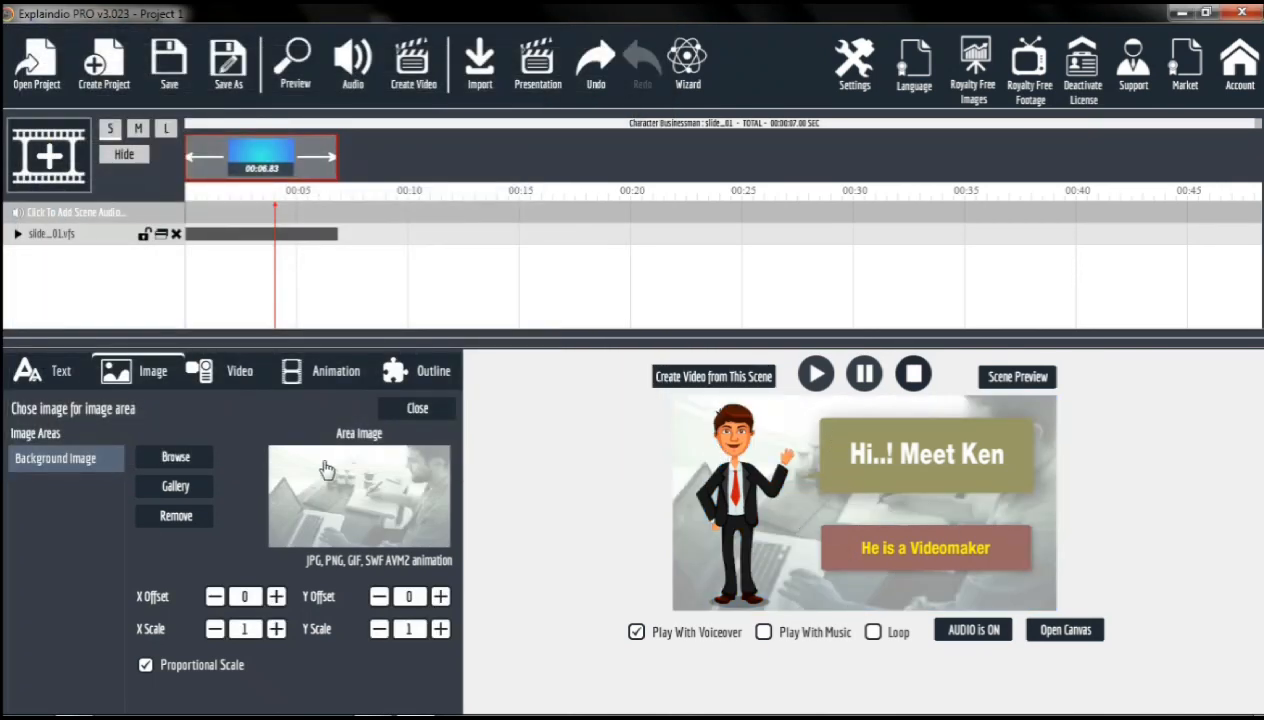
# Step: View the image gallery for the Background Image area without choosing anything, and remove the image1 background
pyautogui.click(175, 486)
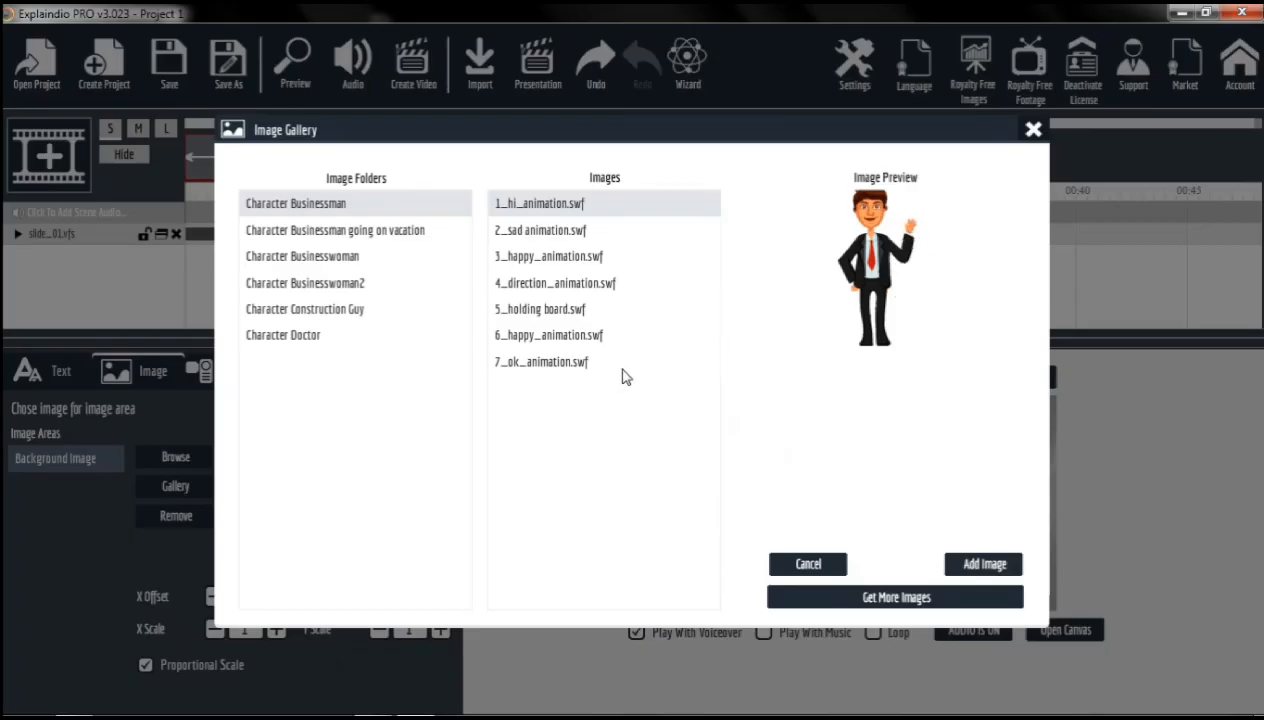
pyautogui.click(1033, 129)
pyautogui.click(199, 521)
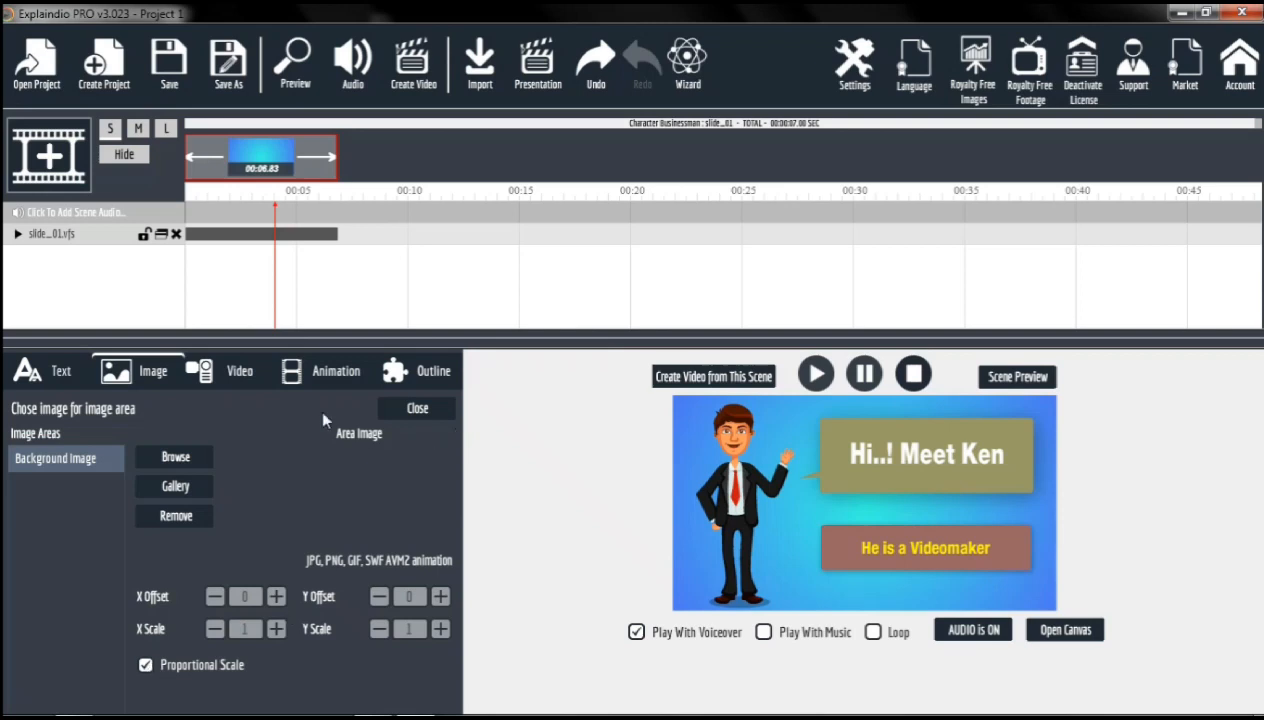
# Step: Try video1 from the OBV folder in Video Area 1 and preview the slide with it
pyautogui.click(228, 387)
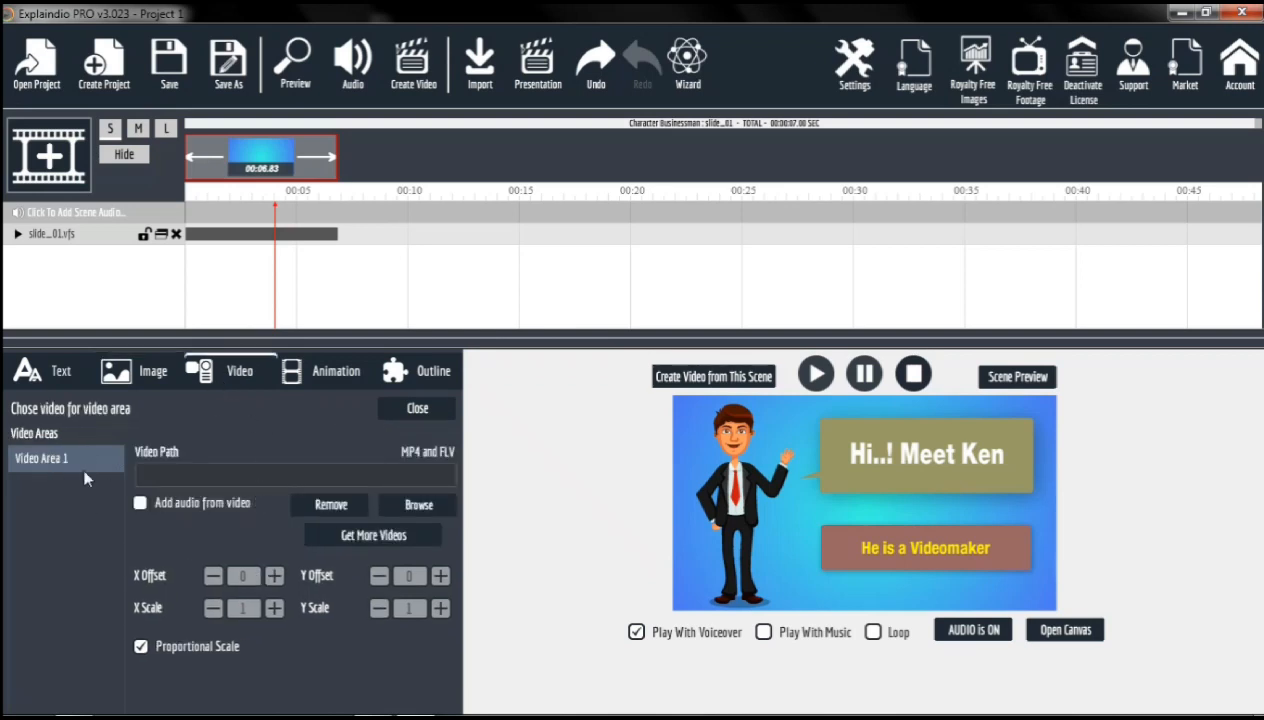
pyautogui.click(418, 505)
pyautogui.click(296, 176)
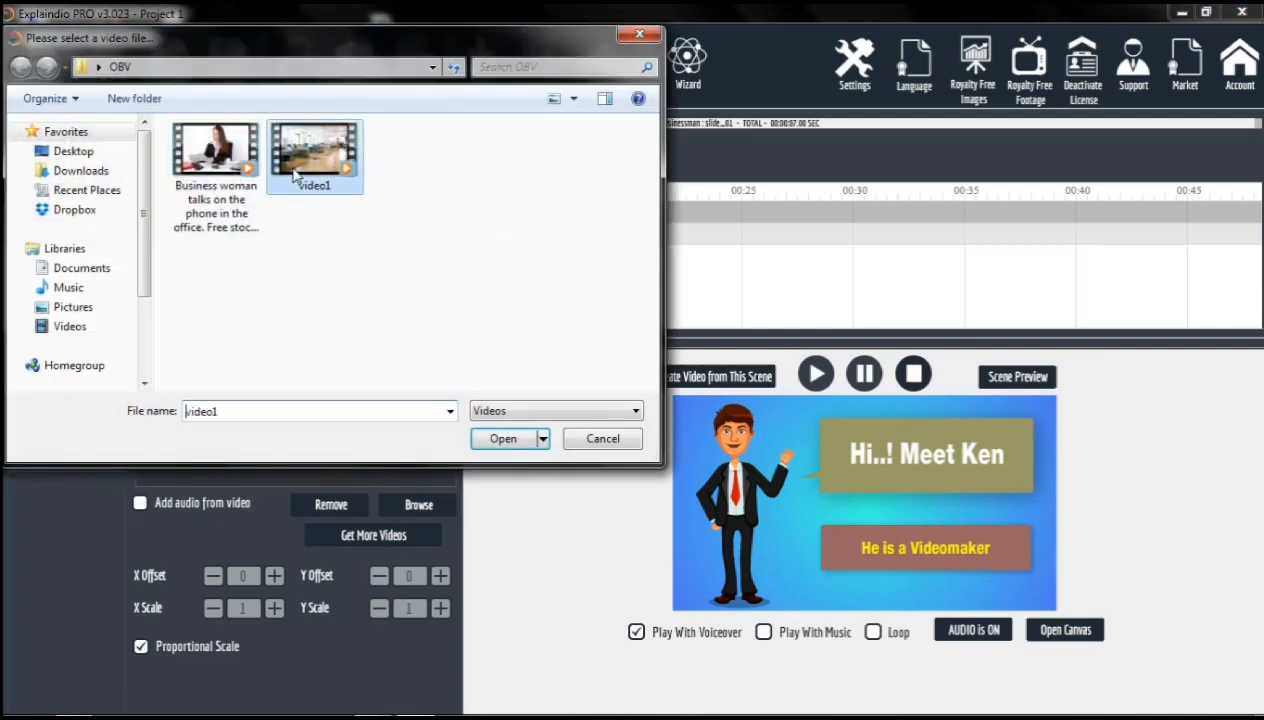
pyautogui.click(503, 439)
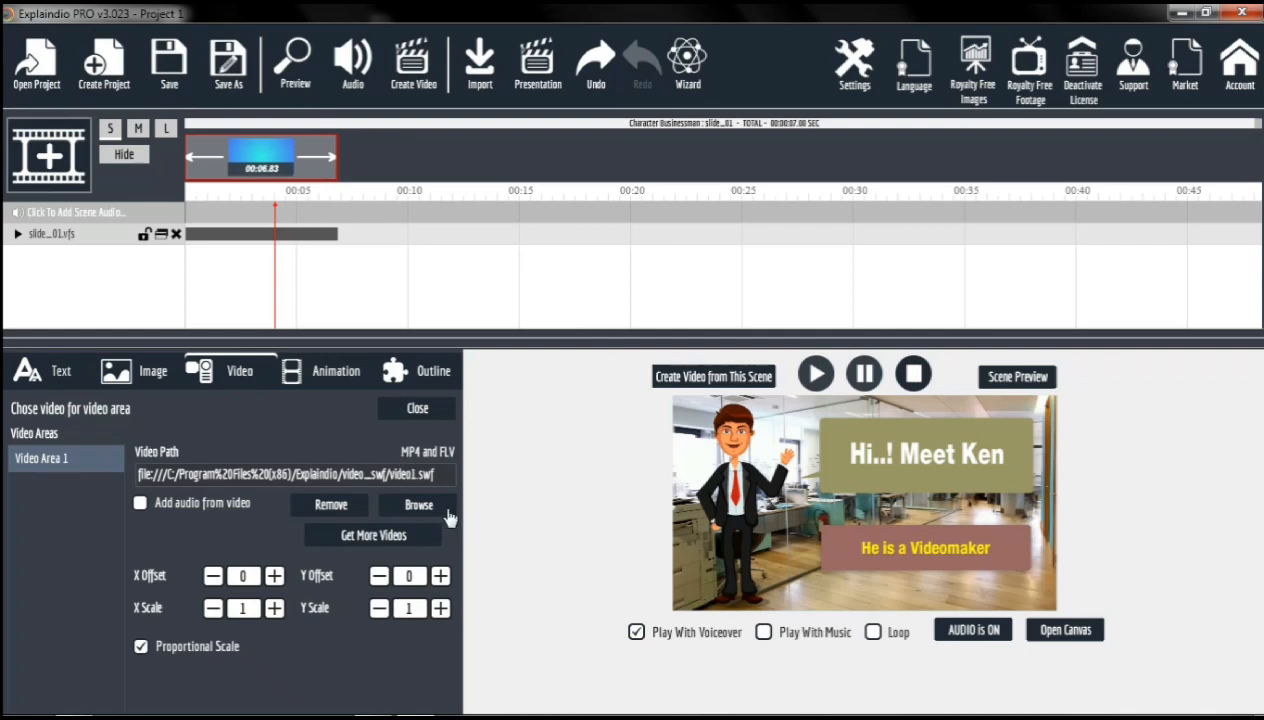
pyautogui.click(268, 160)
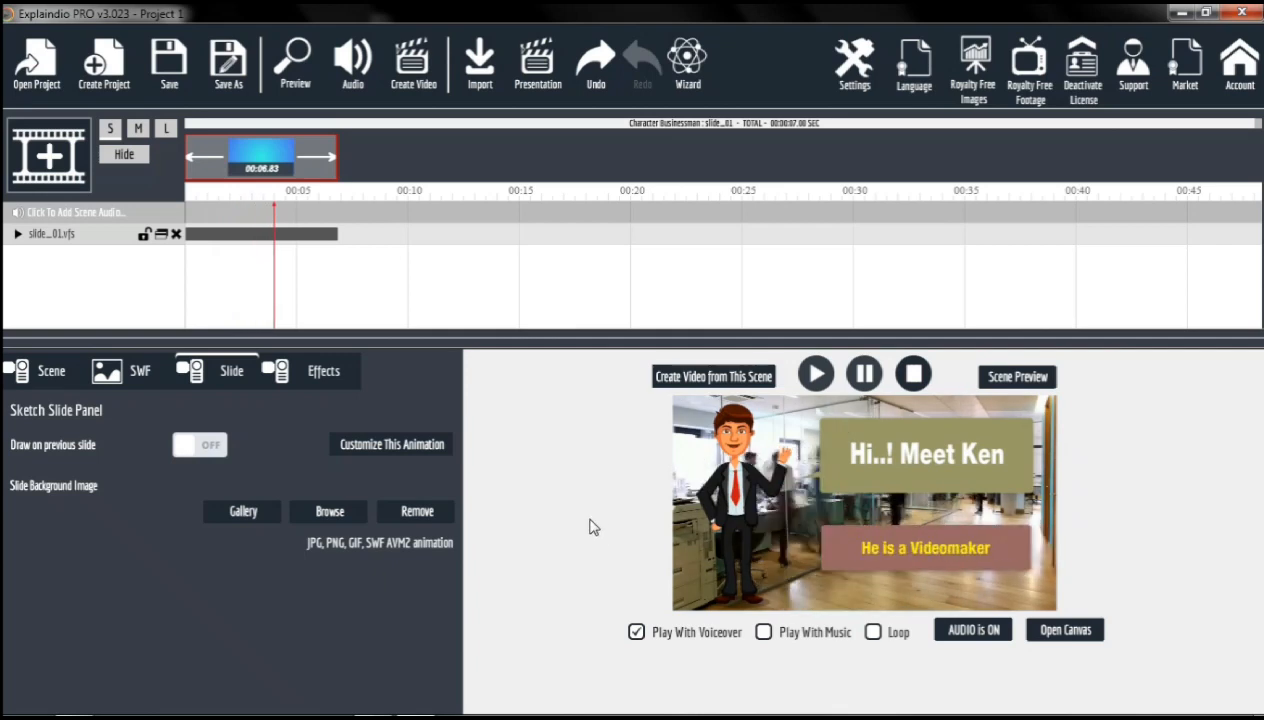
pyautogui.click(423, 446)
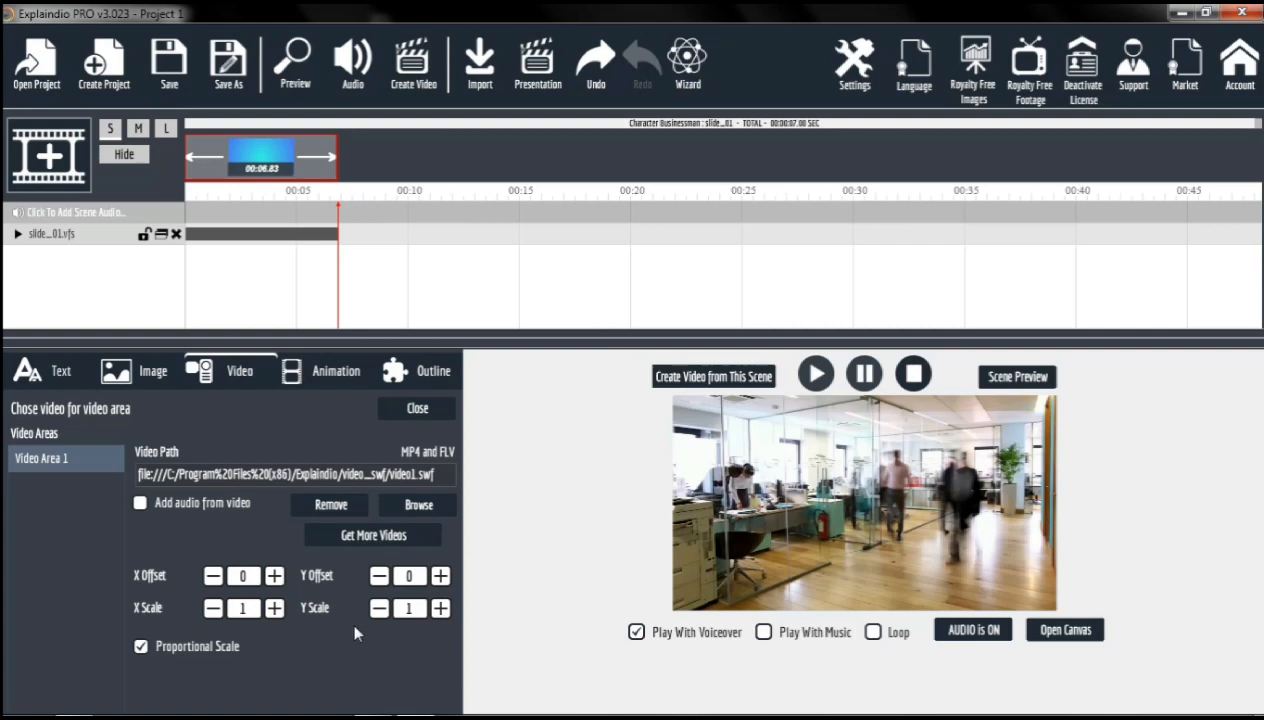
# Step: Enable Animation 1 for the slide and try its variants, ending on number 3
pyautogui.click(312, 380)
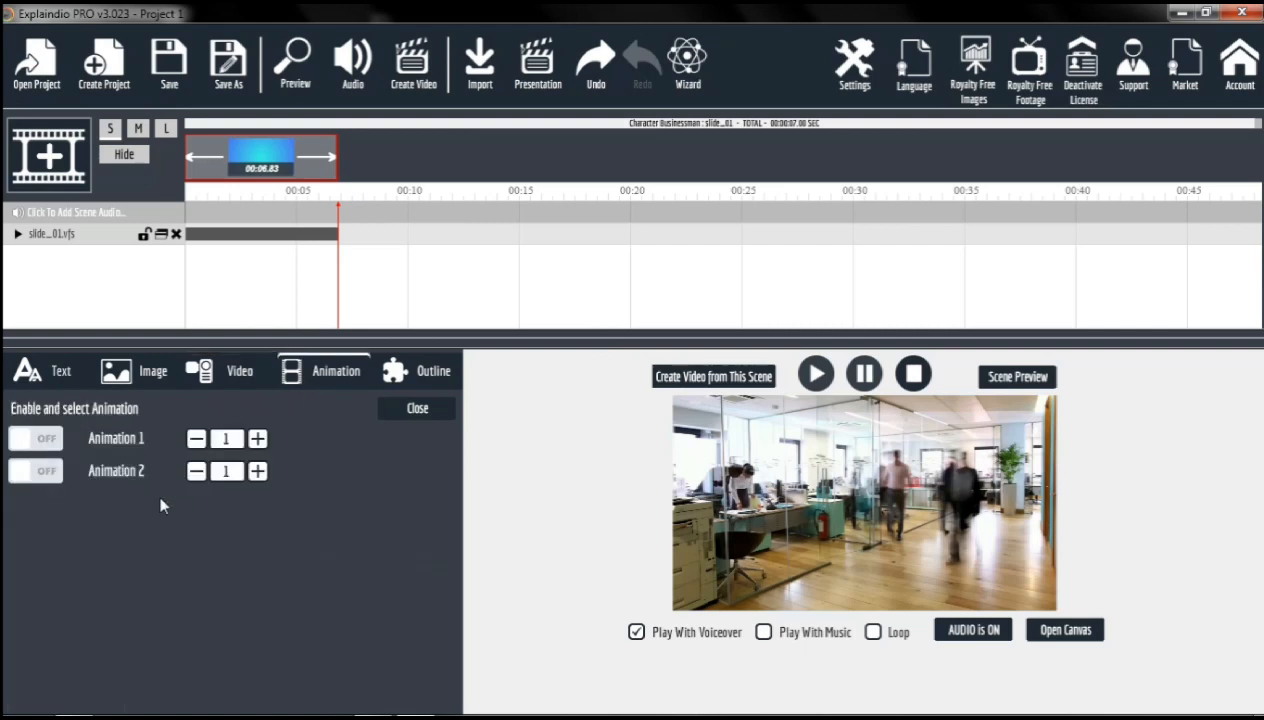
pyautogui.click(46, 440)
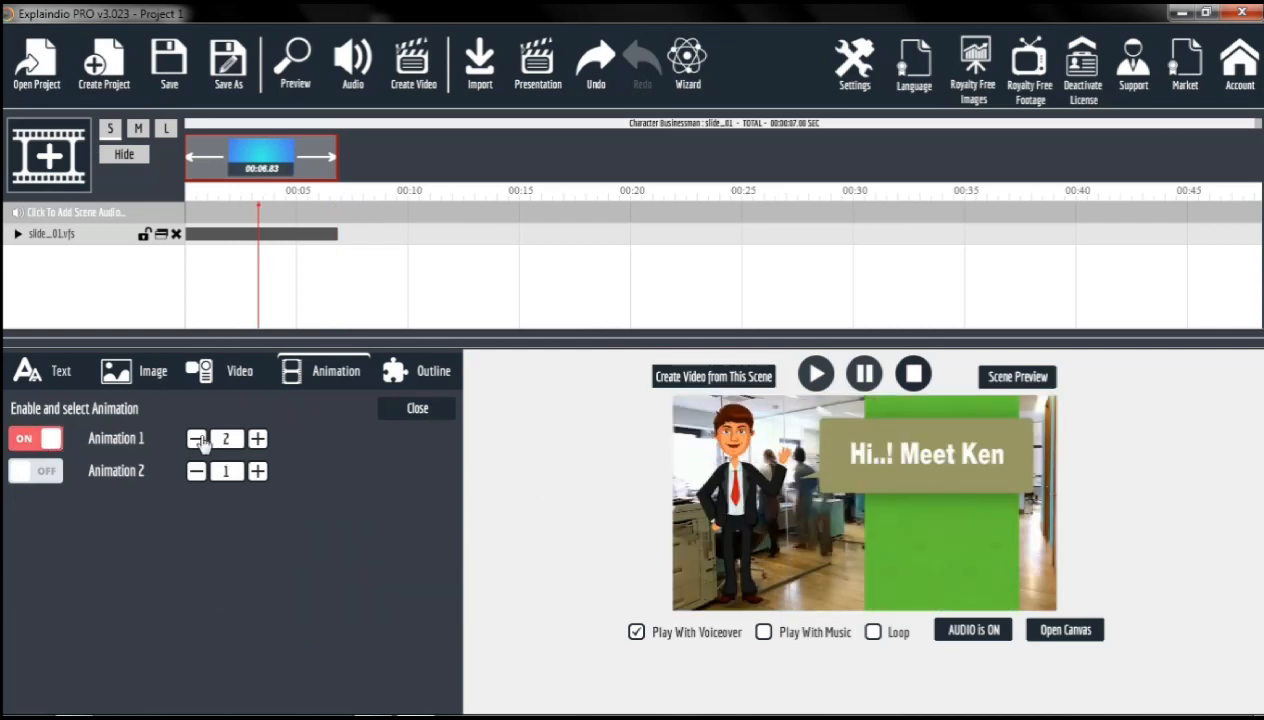
pyautogui.click(198, 441)
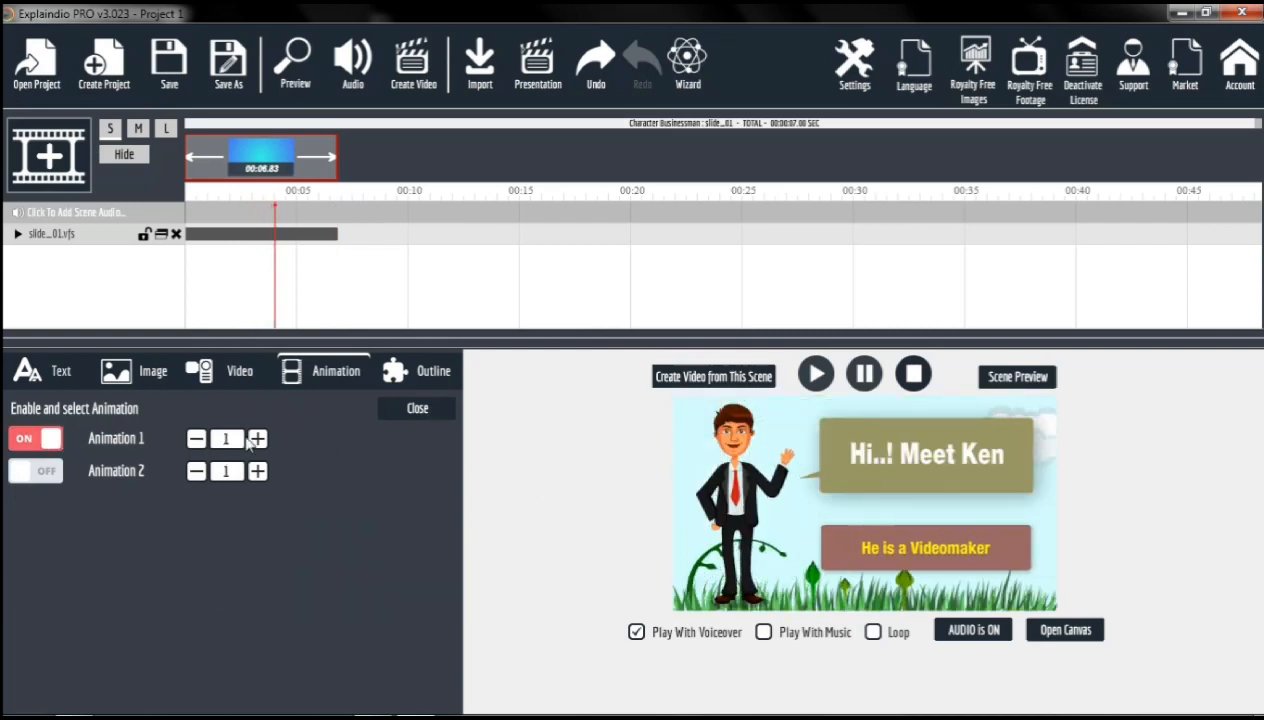
pyautogui.click(257, 439)
pyautogui.click(257, 439)
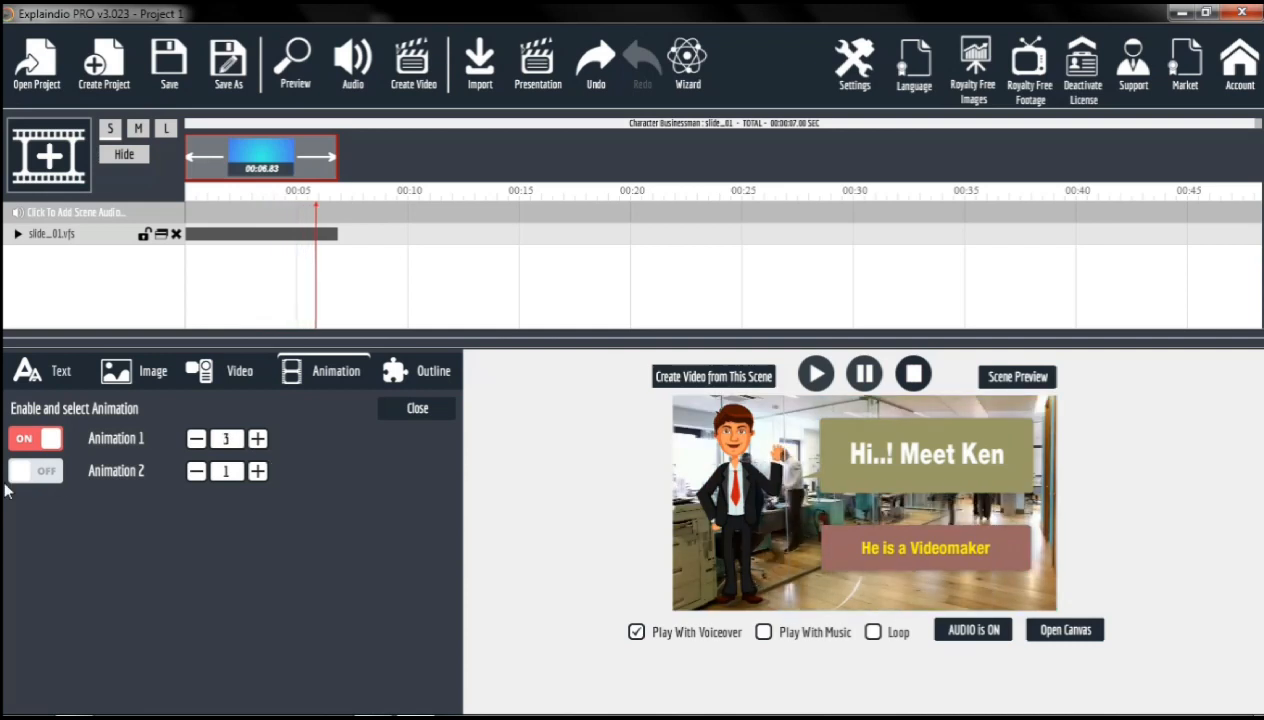
# Step: Enable Animation 2 with variant 5 and preview the slide, pausing the playback partway
pyautogui.click(22, 471)
pyautogui.click(258, 471)
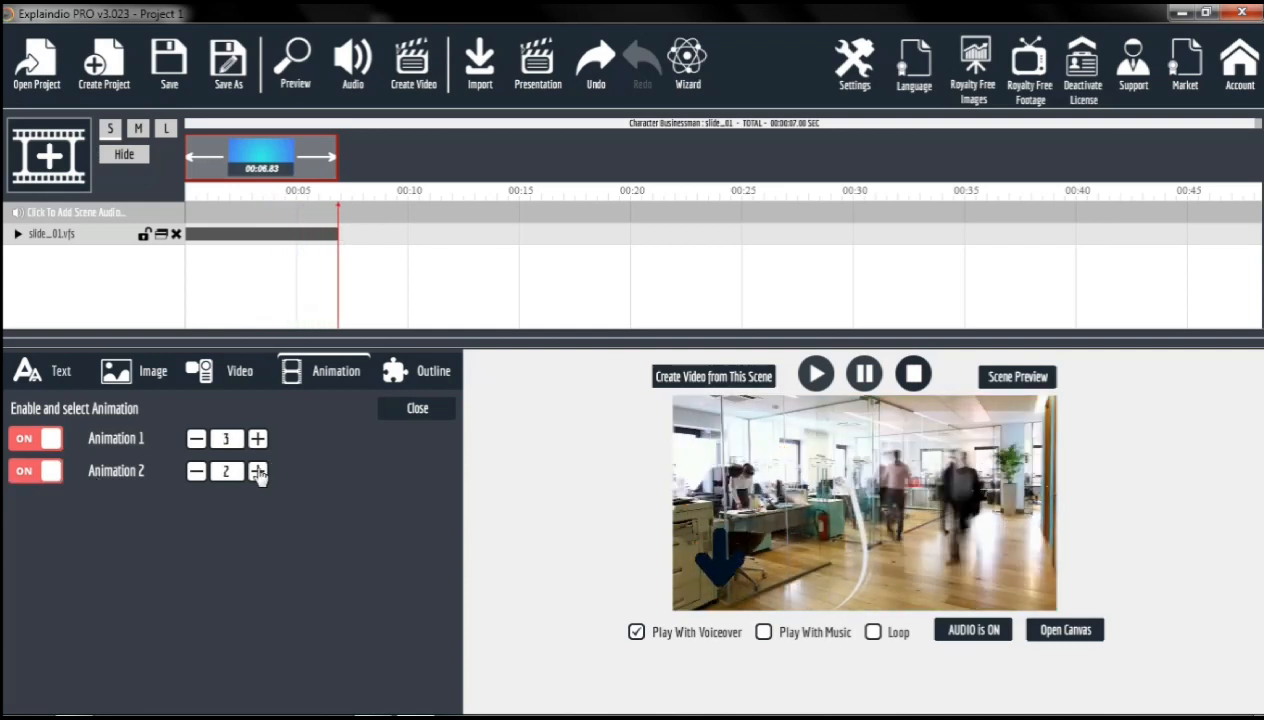
pyautogui.click(258, 471)
pyautogui.click(258, 471)
pyautogui.click(258, 471)
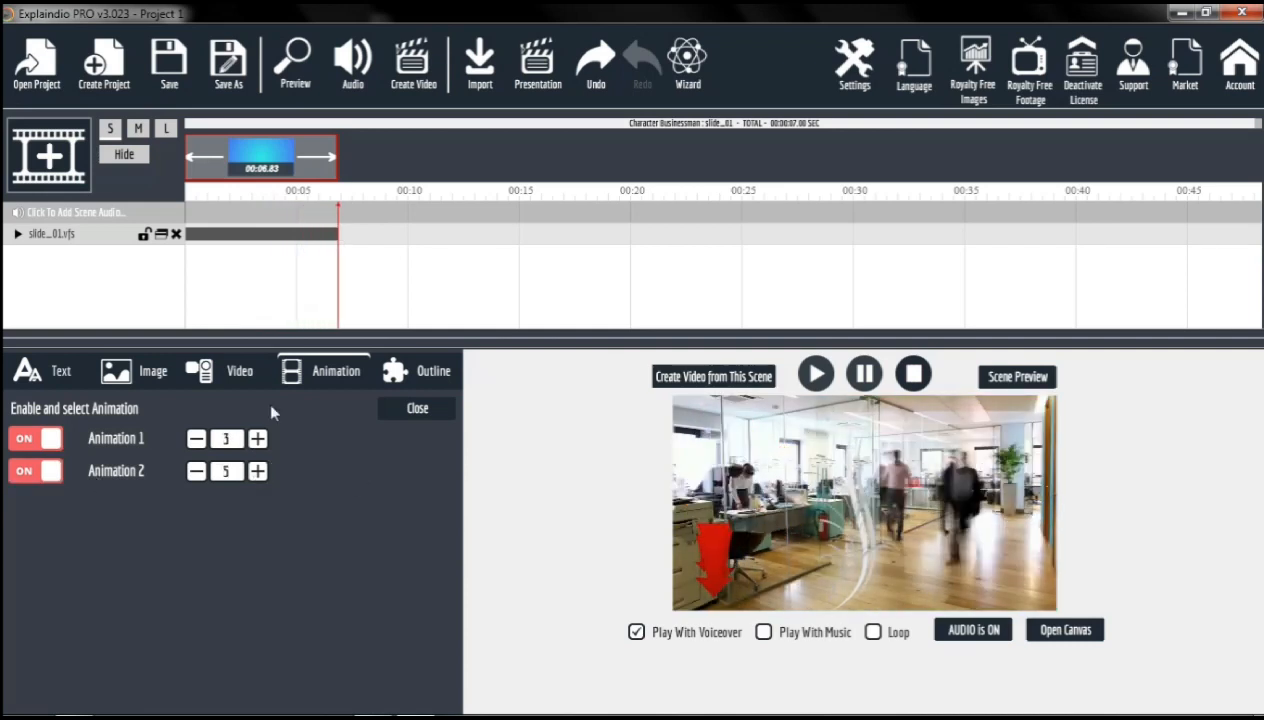
pyautogui.click(259, 165)
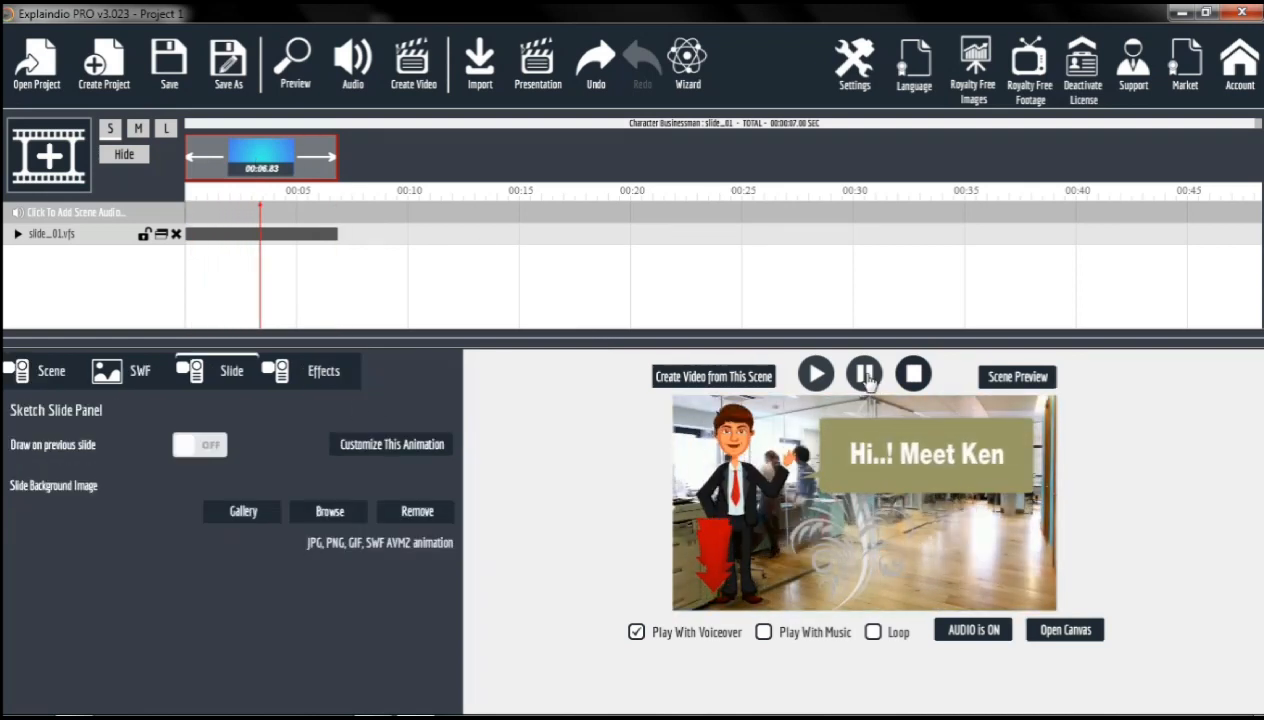
pyautogui.click(868, 381)
# Step: Reopen the slide's animation customization, view the outline settings, and remove video1 from Video Area 1
pyautogui.click(400, 445)
pyautogui.click(445, 386)
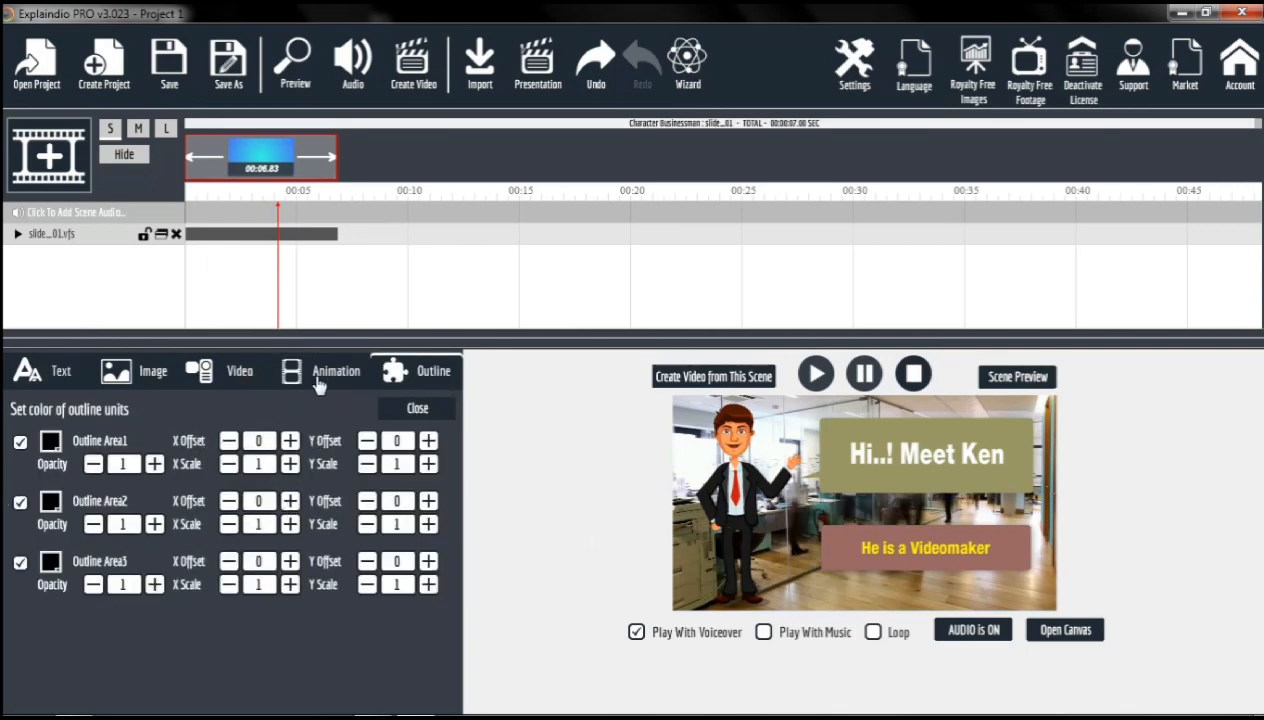
pyautogui.click(249, 385)
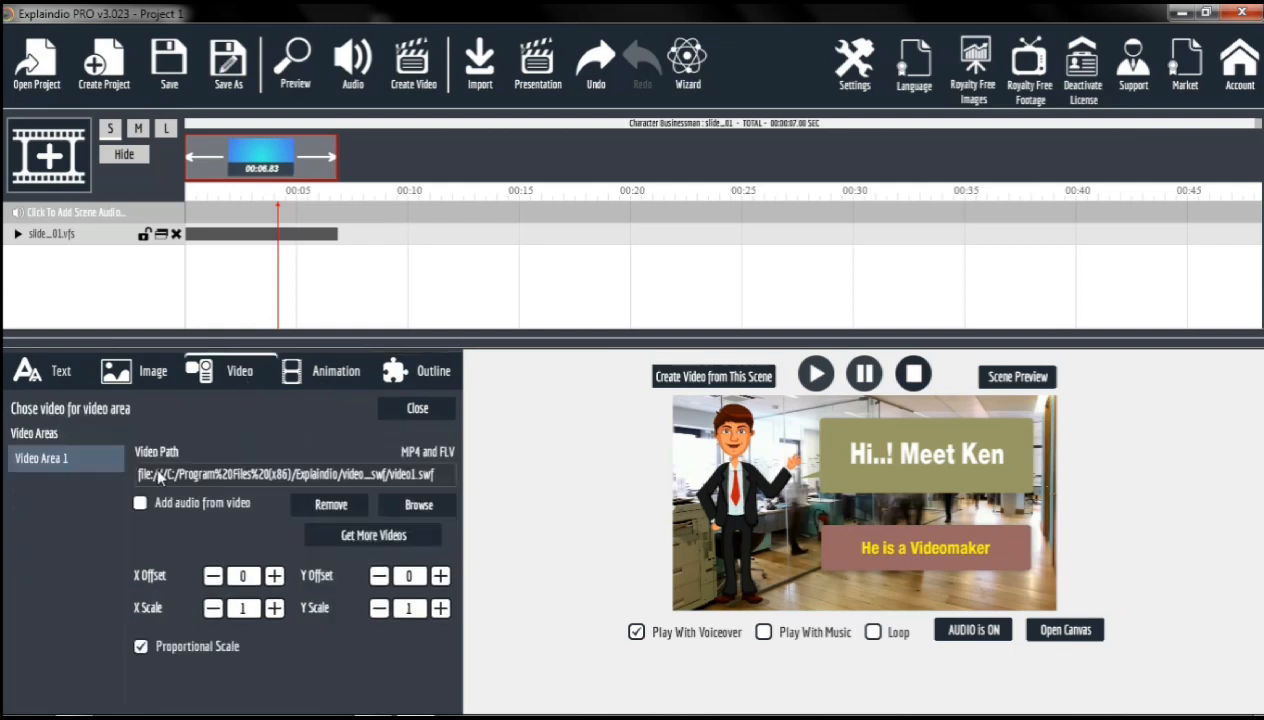
pyautogui.click(328, 517)
# Step: Disable Outline Area1, color Outline Area2 orange, and color Outline Area3 golden yellow
pyautogui.click(398, 380)
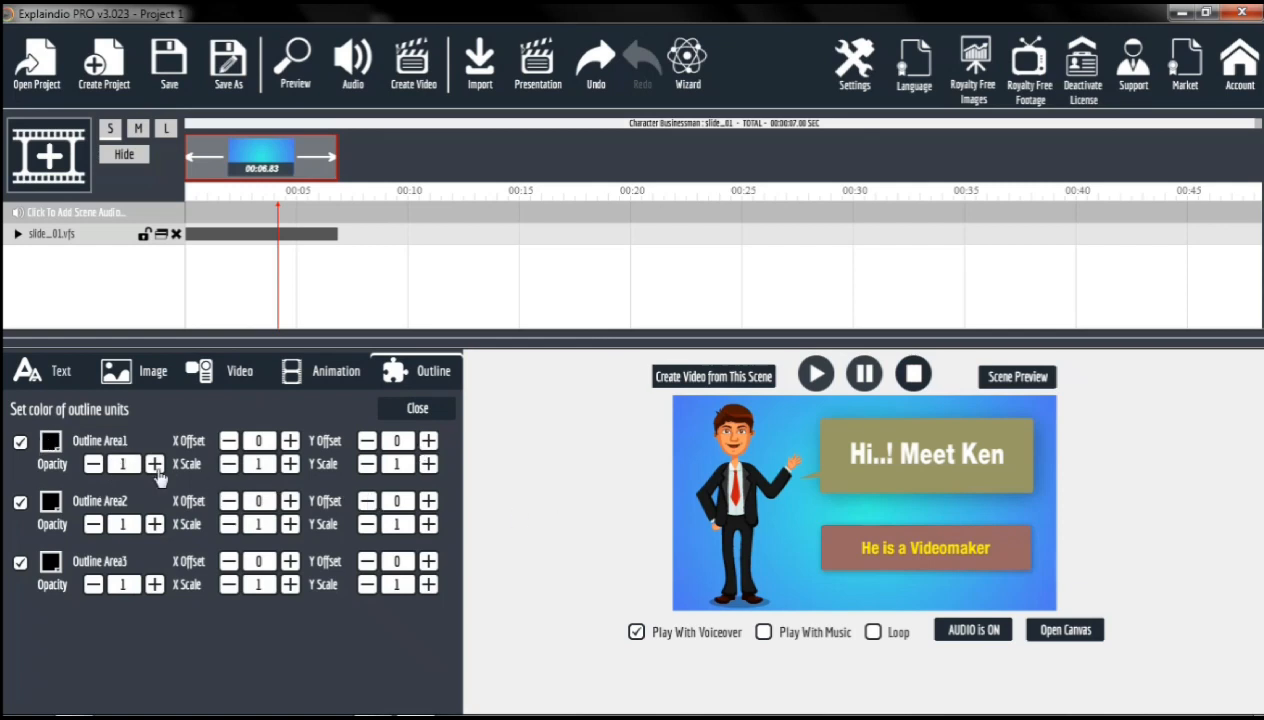
pyautogui.click(20, 442)
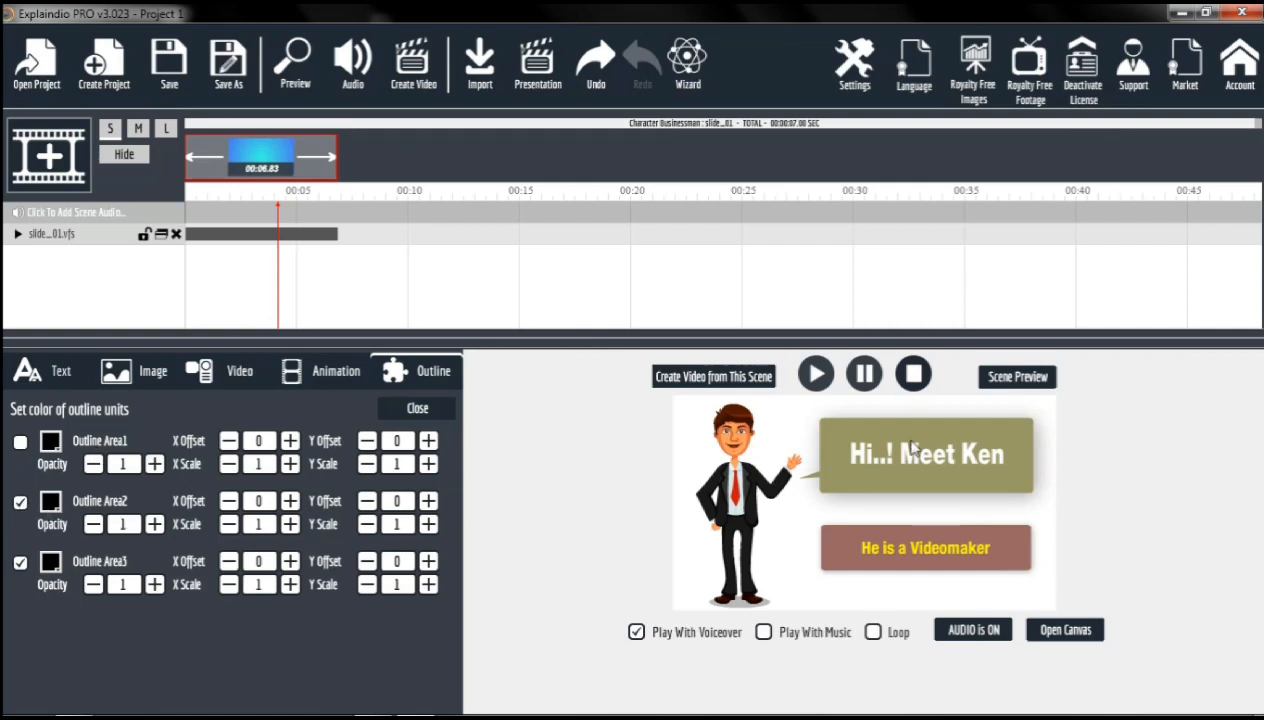
pyautogui.click(51, 500)
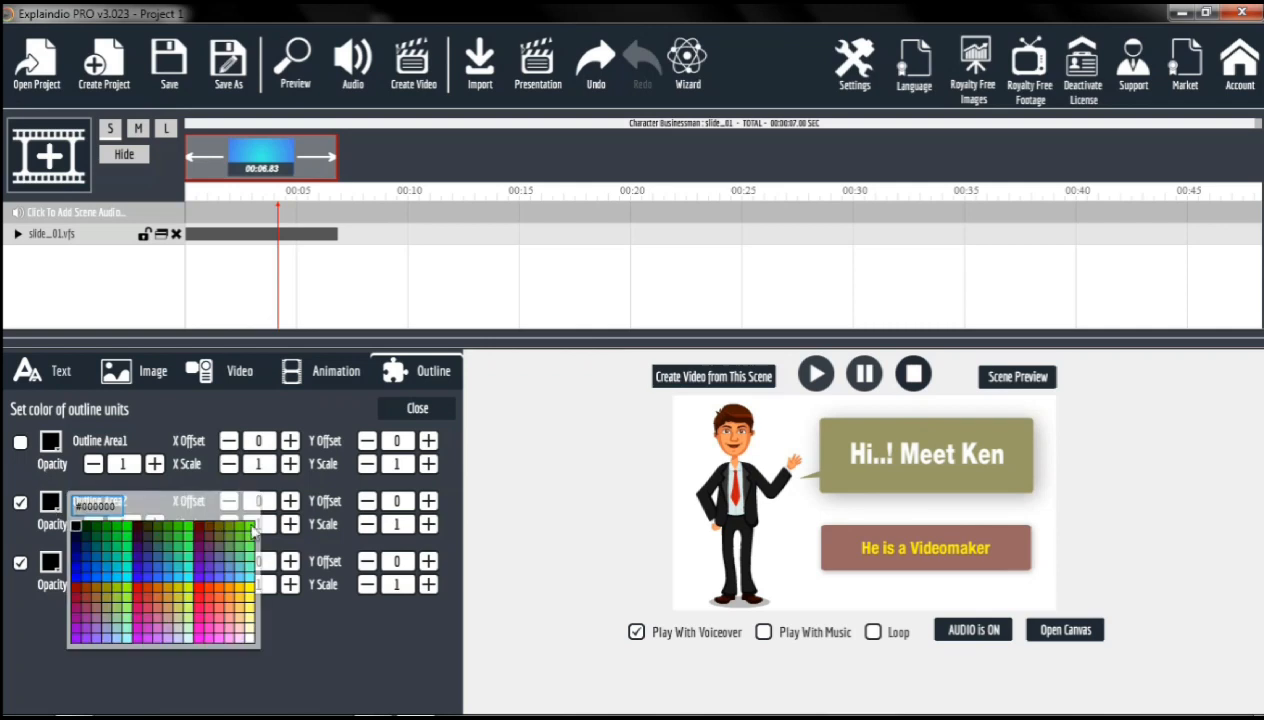
pyautogui.click(228, 595)
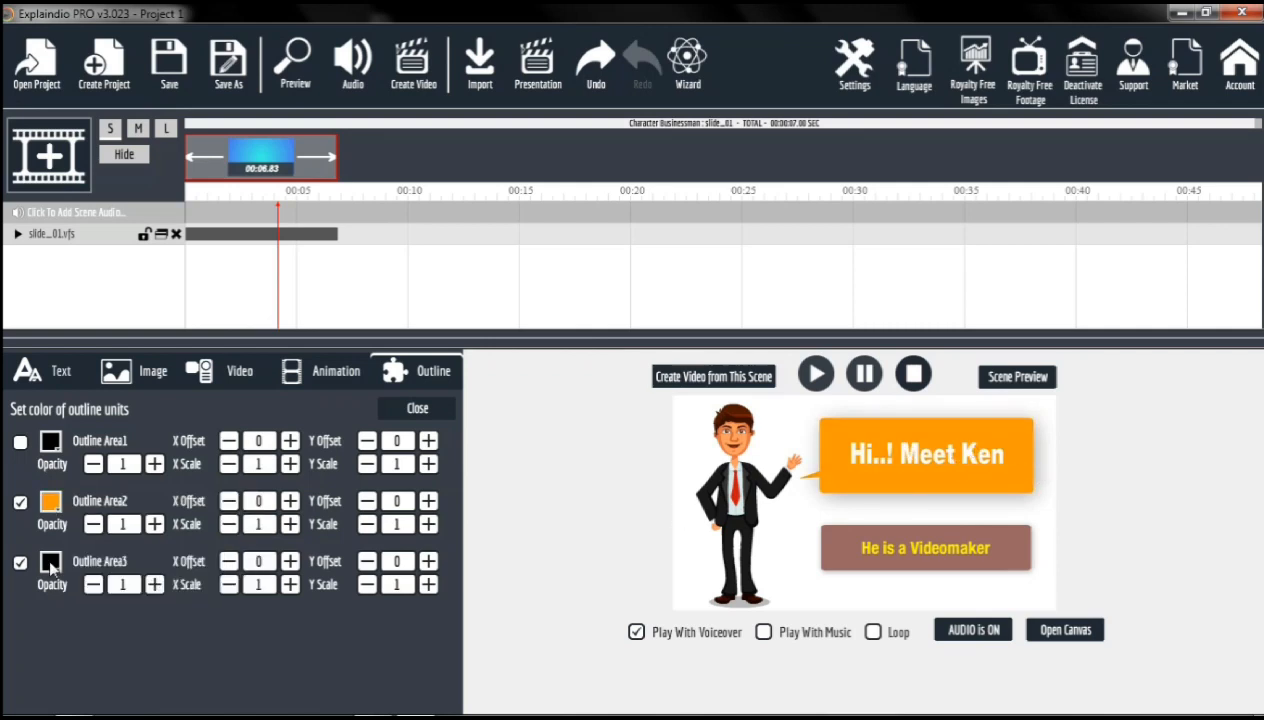
pyautogui.click(49, 562)
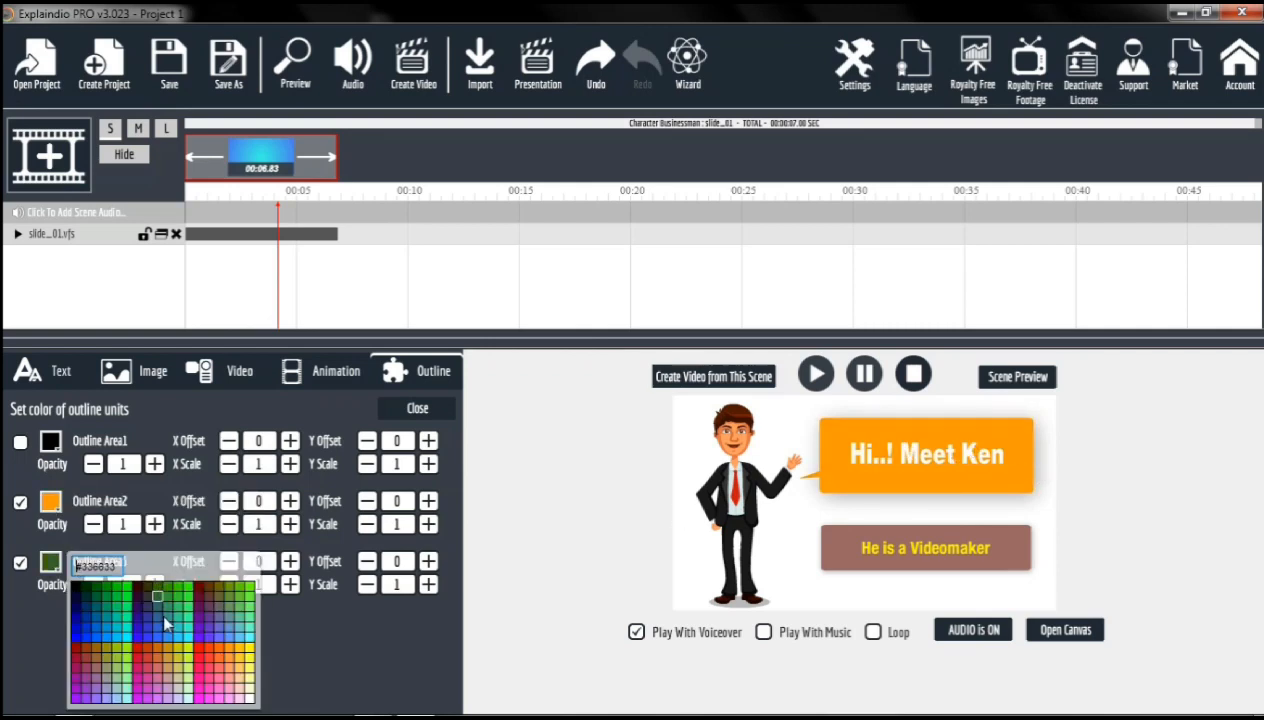
pyautogui.click(245, 654)
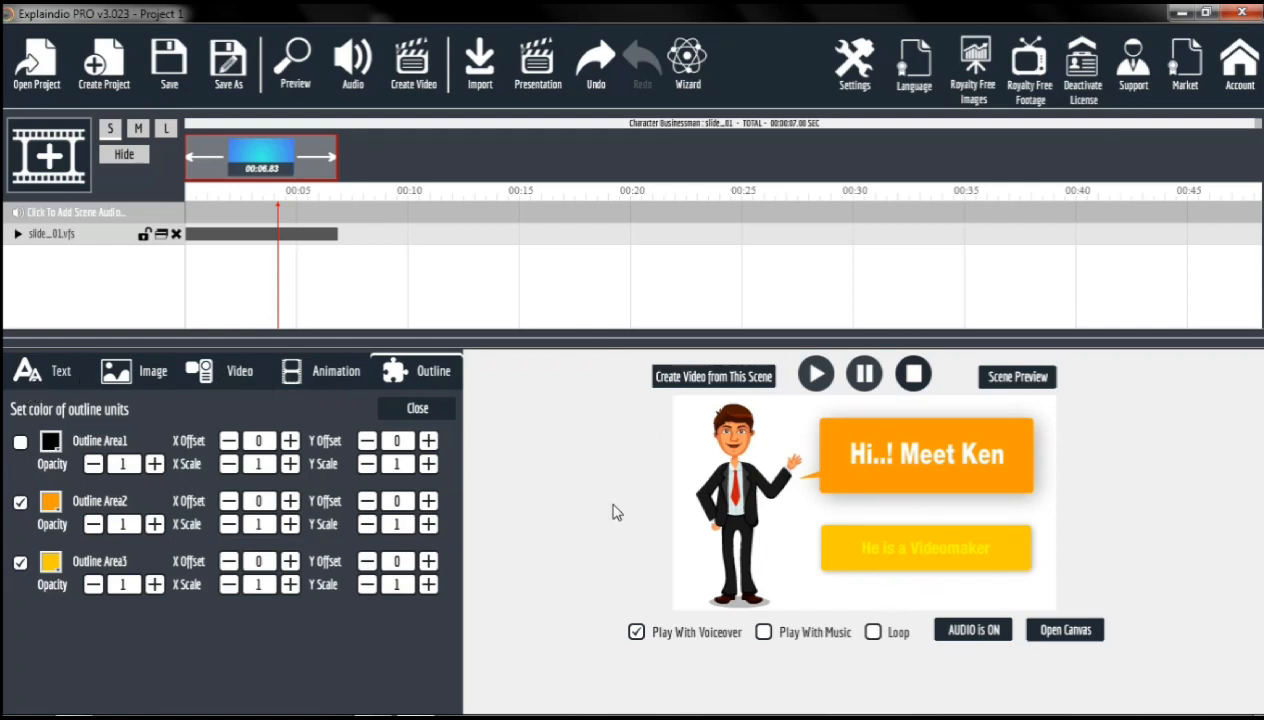
# Step: Play back the recolored slide, and examine its effects settings and the pen gallery without picking a pen
pyautogui.click(260, 166)
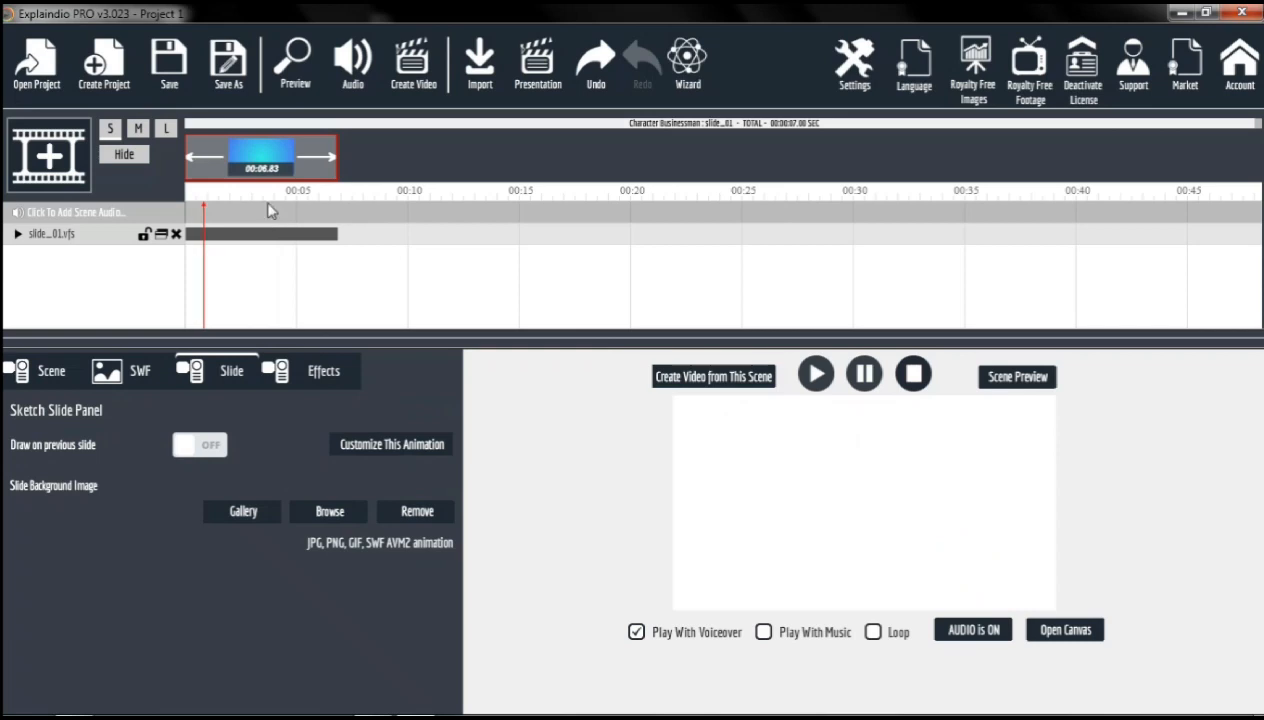
pyautogui.click(316, 376)
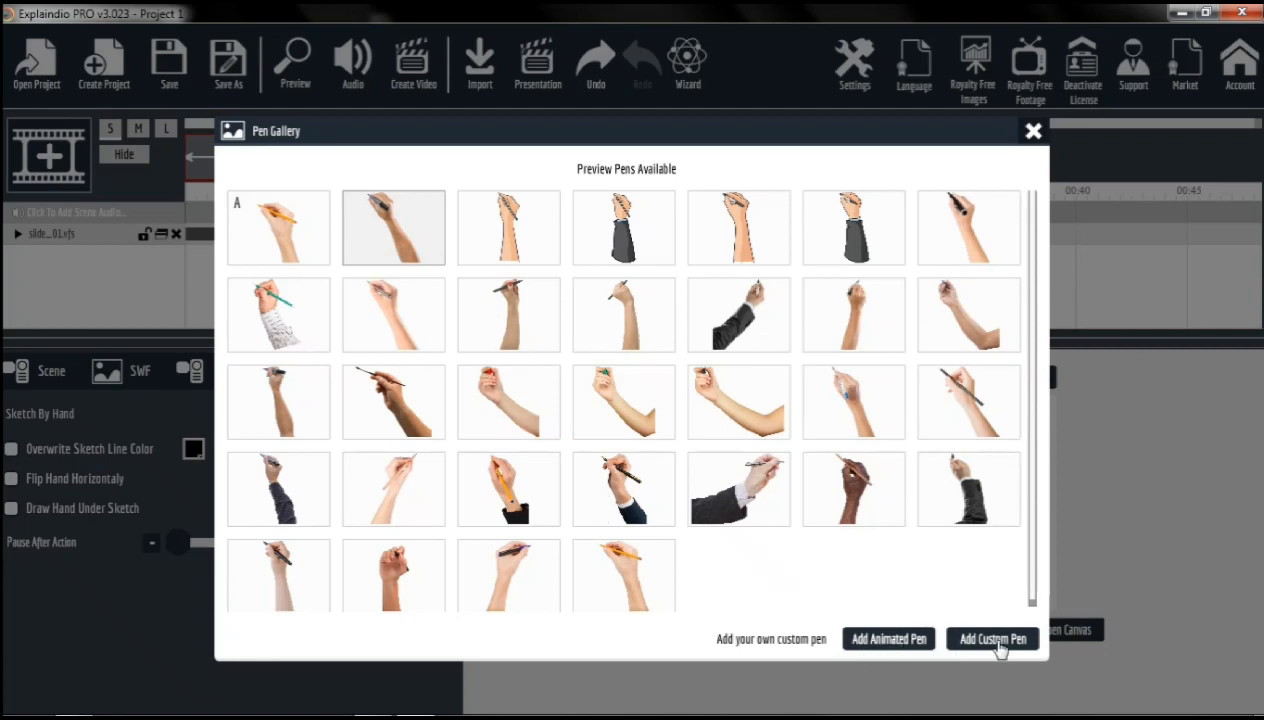
pyautogui.click(1033, 131)
pyautogui.click(394, 575)
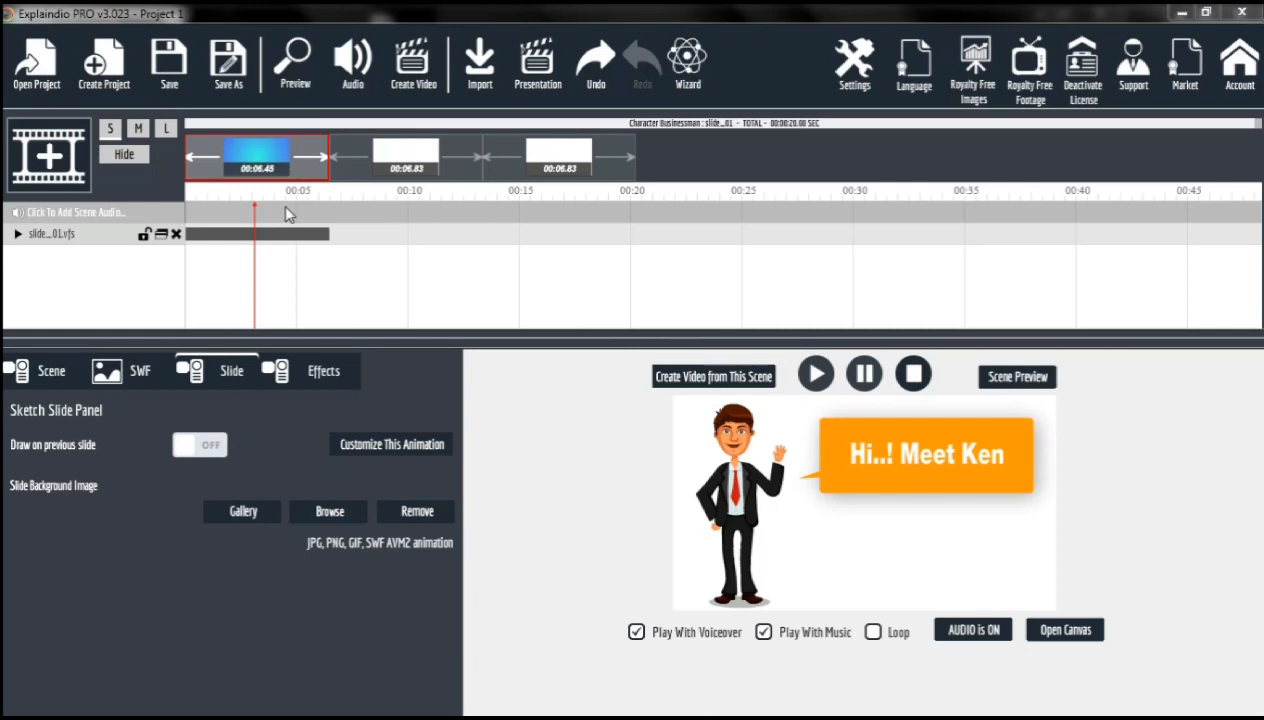
# Step: Check the second and third slides on the timeline, and pause the playback on the first slide
pyautogui.click(475, 180)
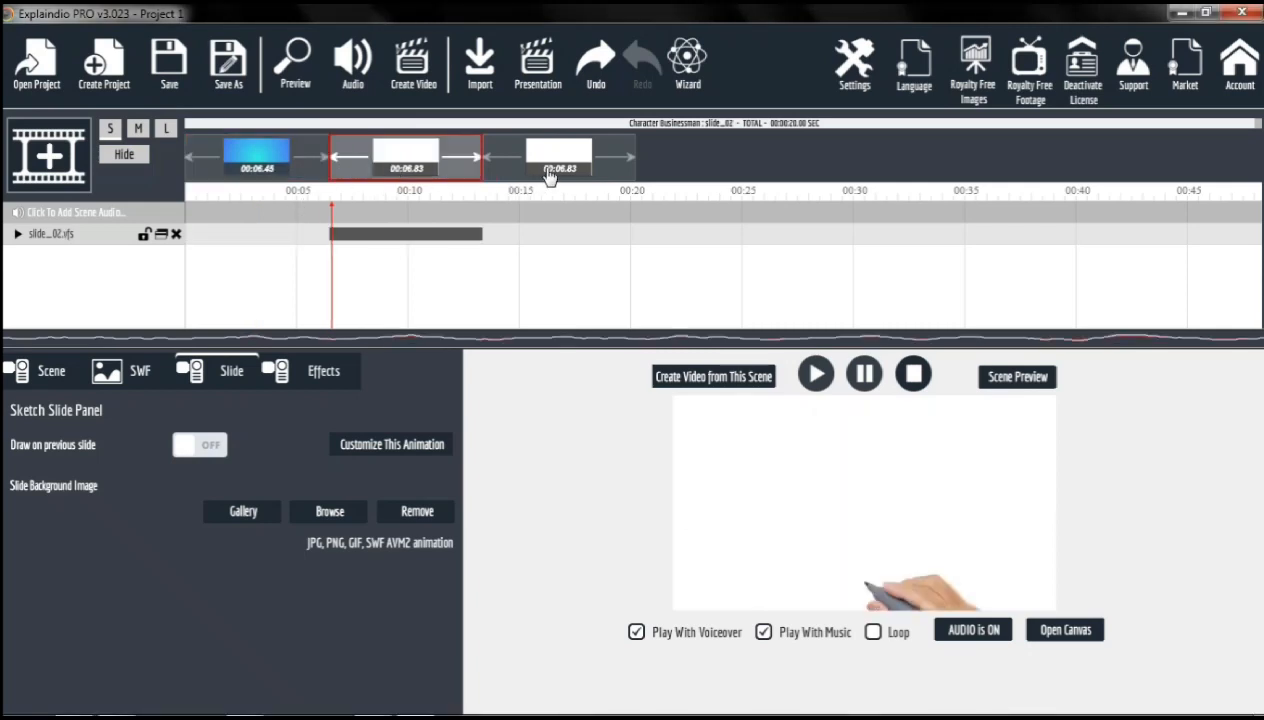
pyautogui.click(545, 175)
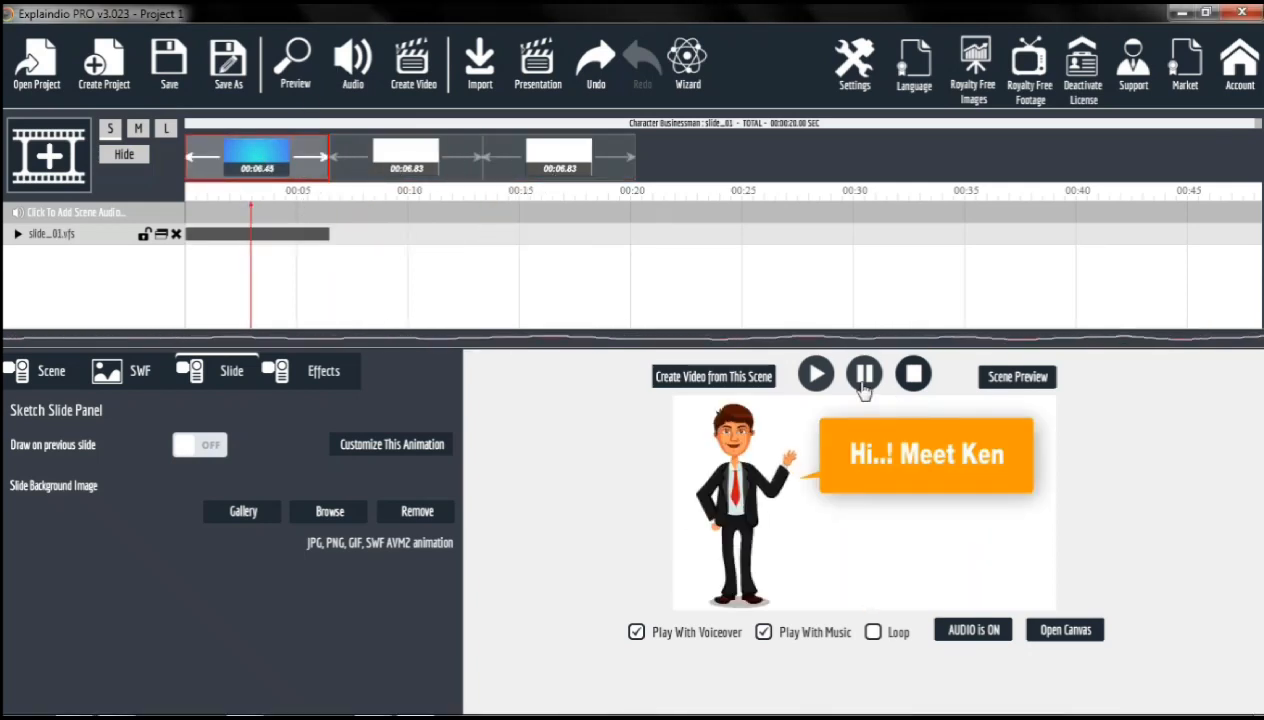
pyautogui.click(861, 384)
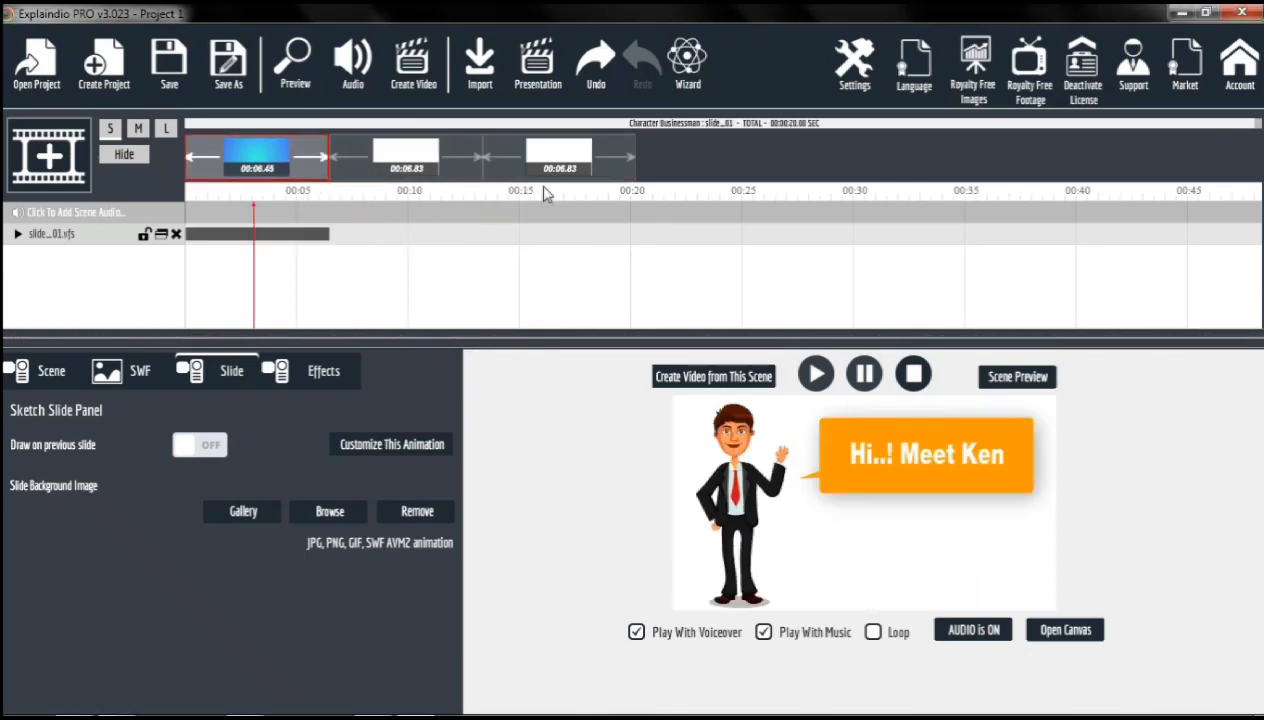
# Step: Set up the project's video export to the Desktop as Project 1.mp4, with 1280x720 HD size, Perfect quality and Fastest speed
pyautogui.click(414, 66)
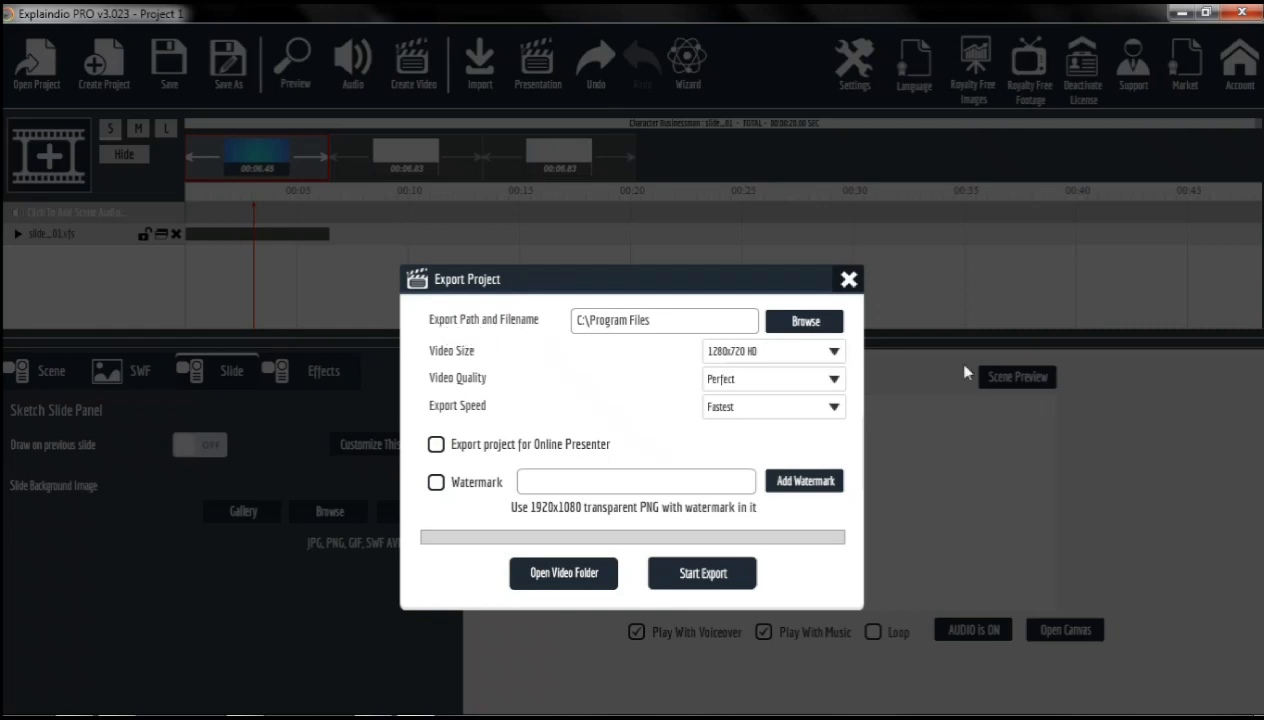
pyautogui.click(814, 328)
pyautogui.click(738, 354)
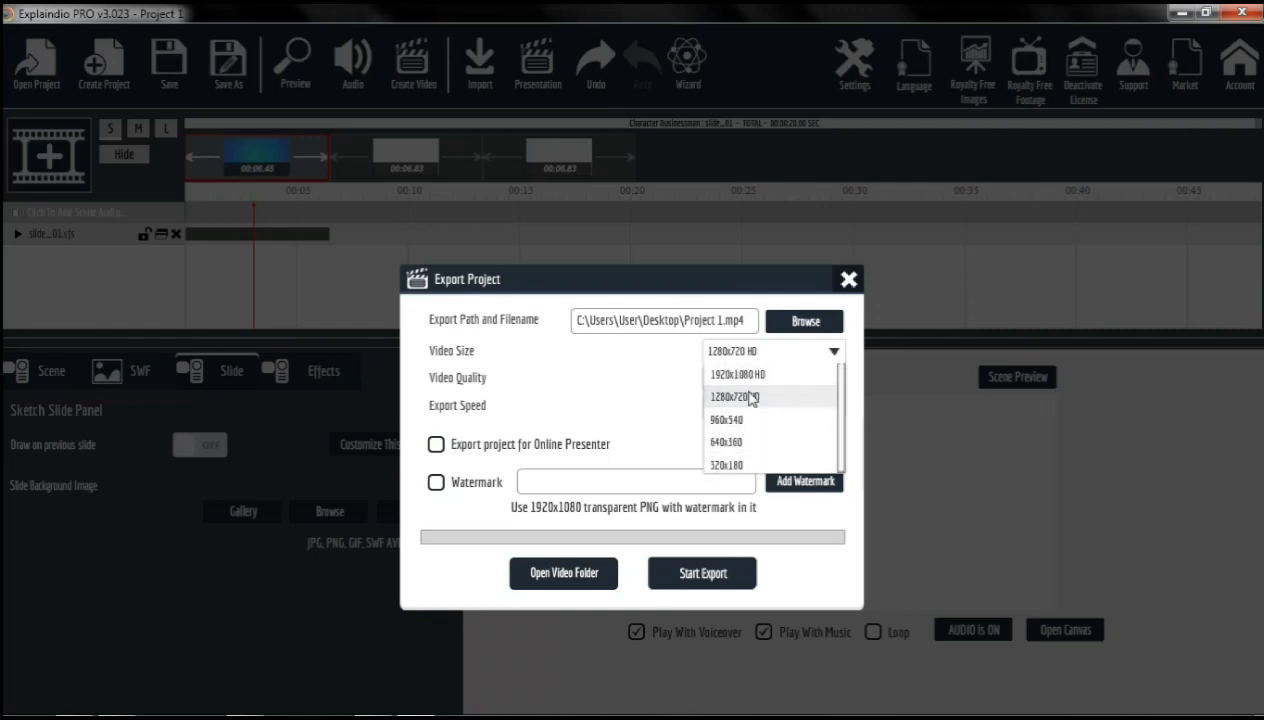
pyautogui.click(752, 398)
pyautogui.click(738, 380)
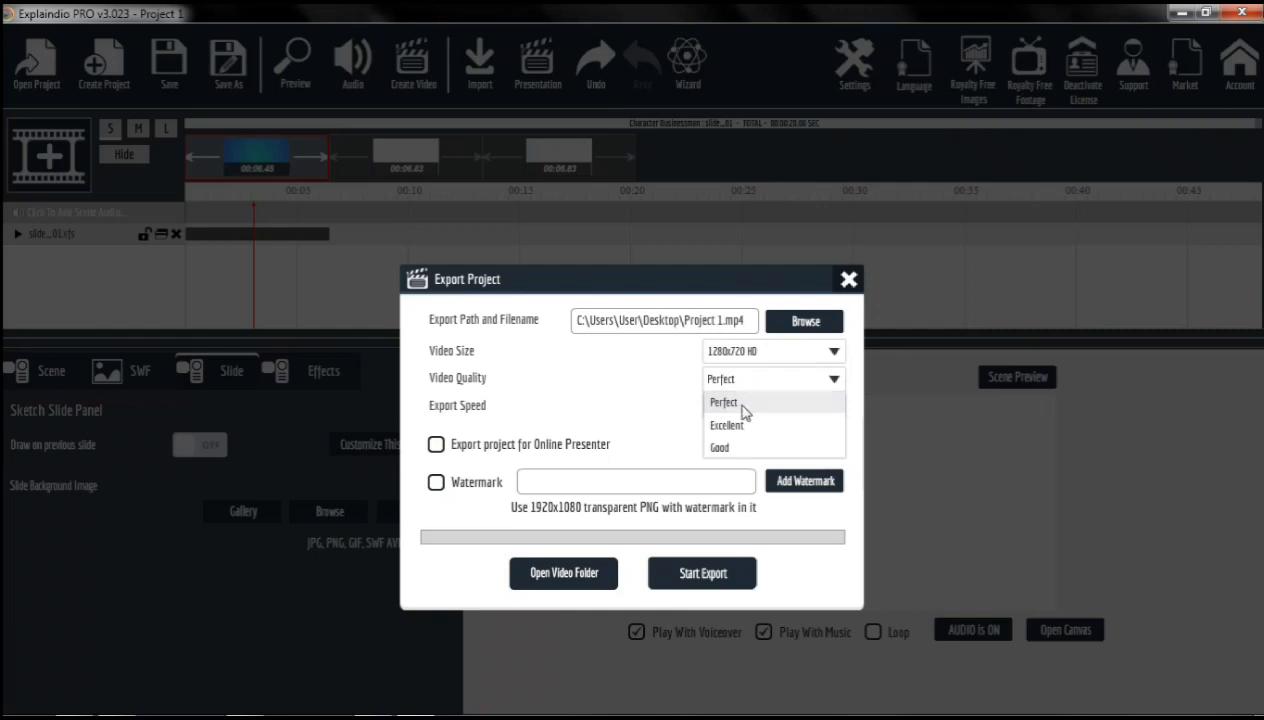
pyautogui.click(730, 404)
pyautogui.click(737, 408)
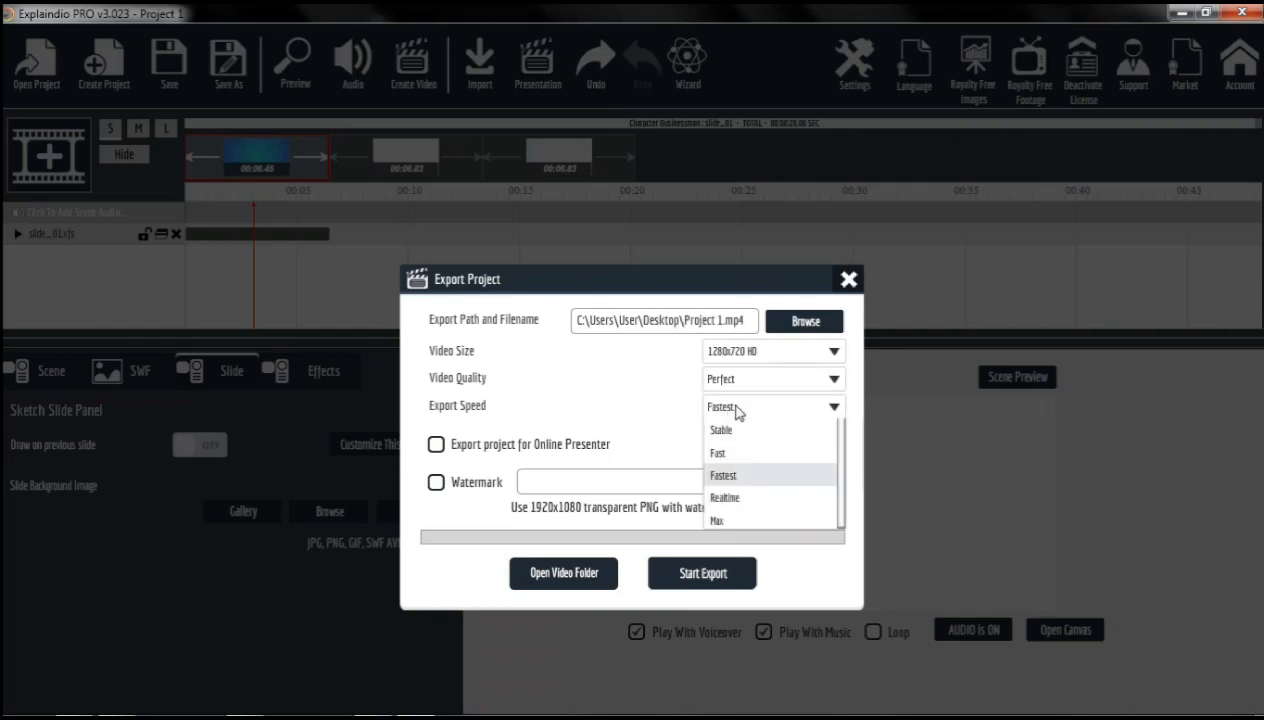
pyautogui.click(734, 477)
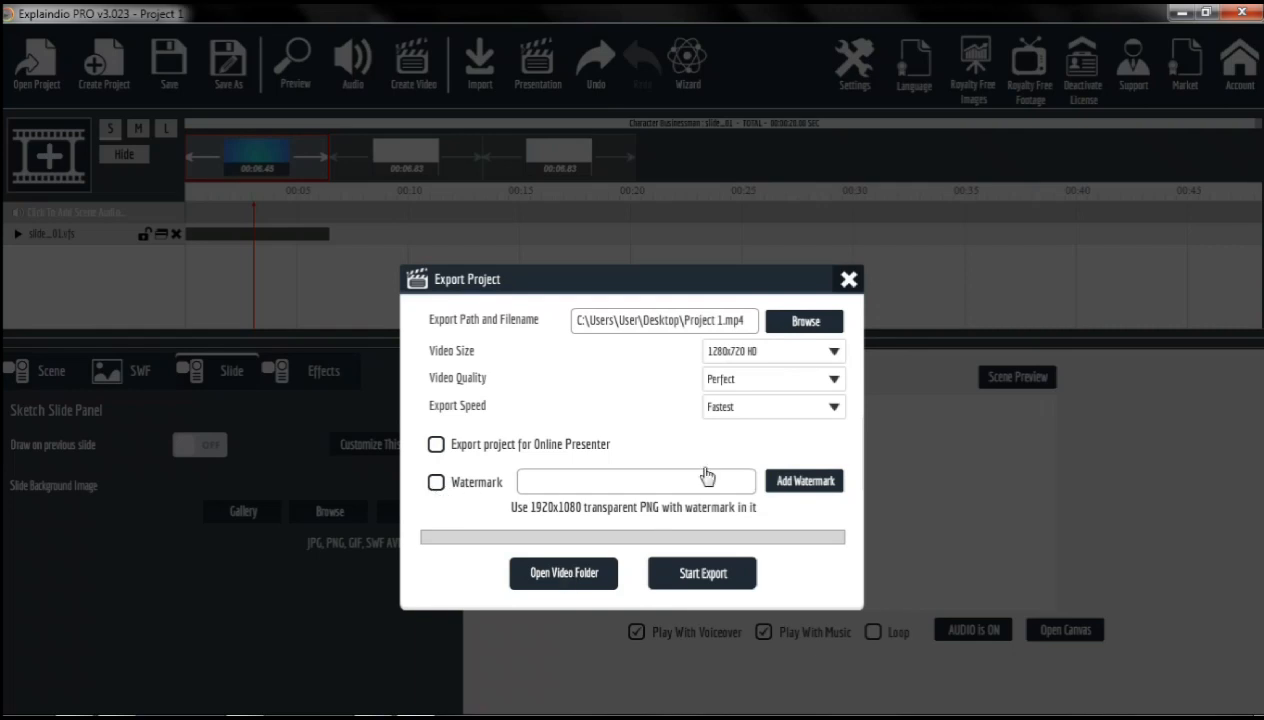
# Step: Start the export and save the video as Project 1 on the Desktop
pyautogui.click(703, 574)
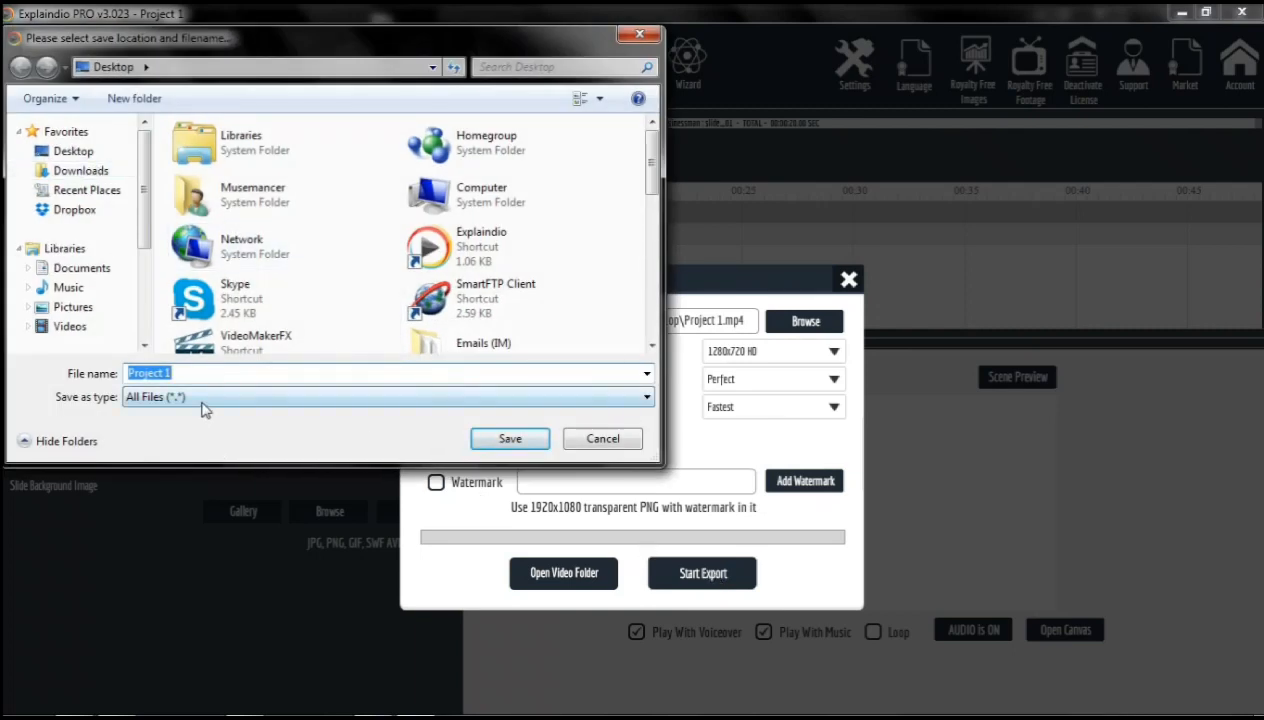
pyautogui.moveTo(652, 186); pyautogui.dragTo(659, 160)
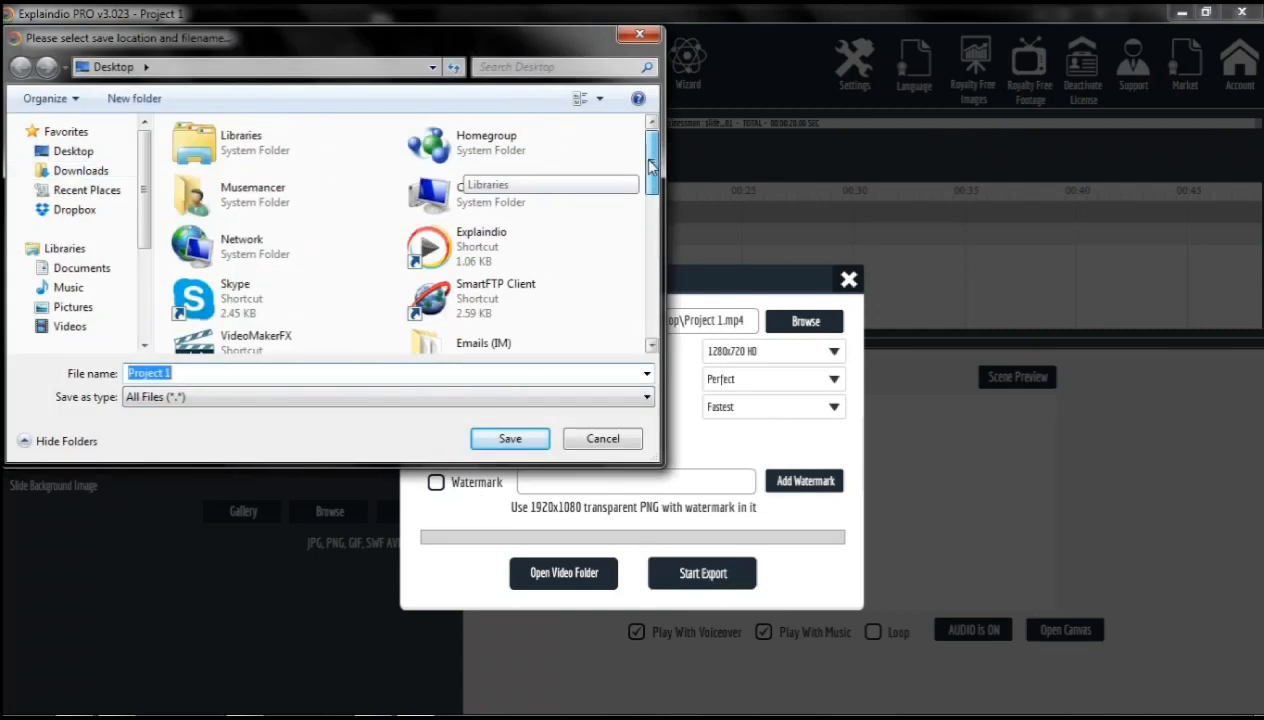
pyautogui.click(508, 439)
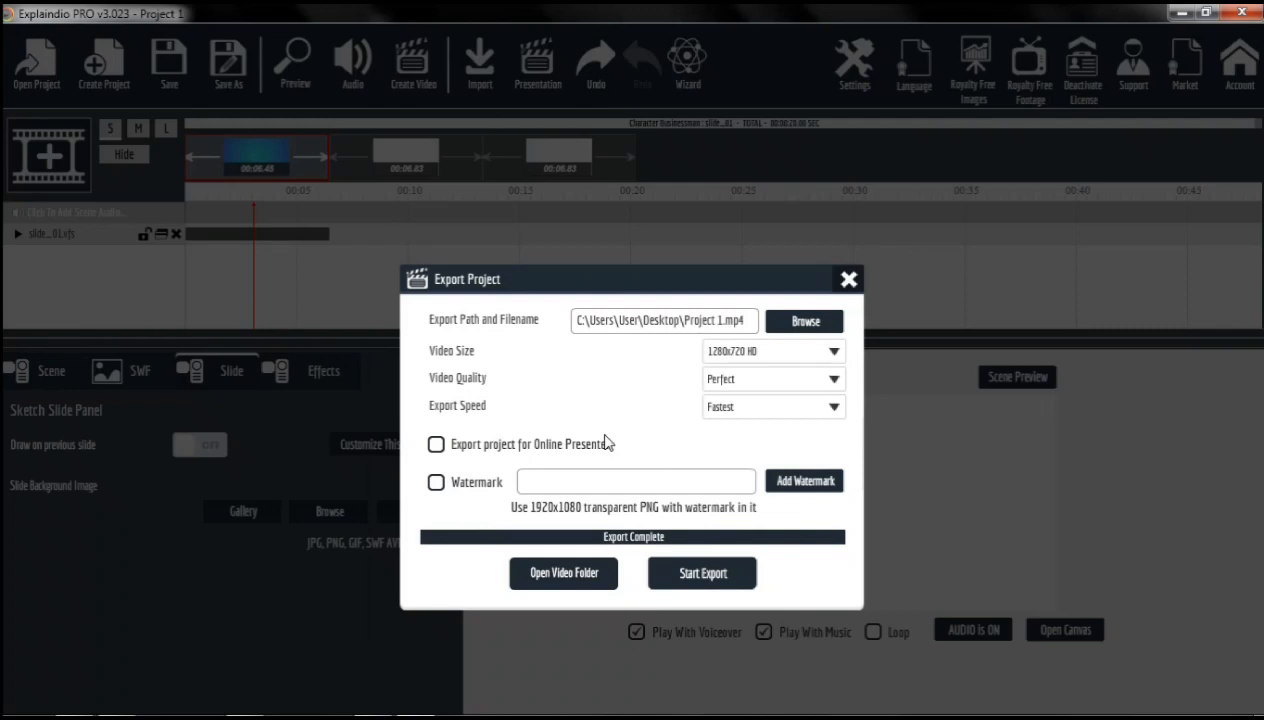
# Step: Open the exported video's folder, find the Project 1 video among the Desktop files, and open it
pyautogui.click(586, 575)
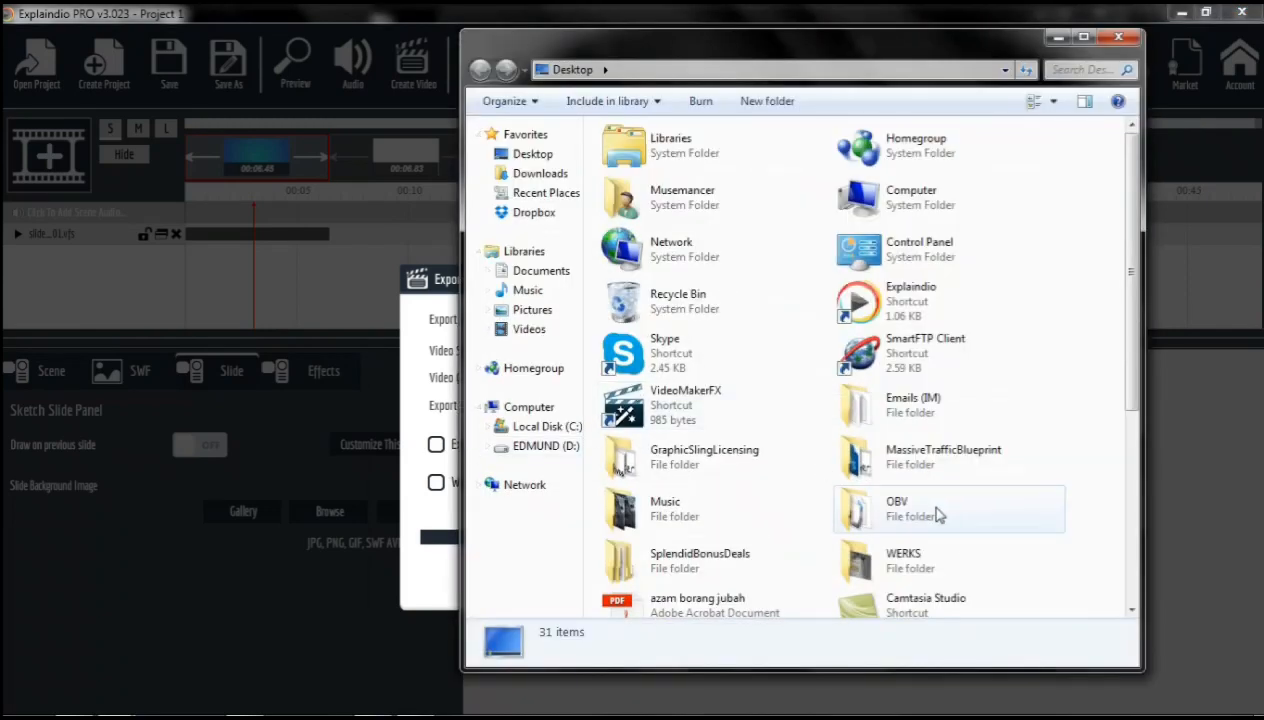
pyautogui.click(938, 514)
pyautogui.scroll(-3, 938, 514)
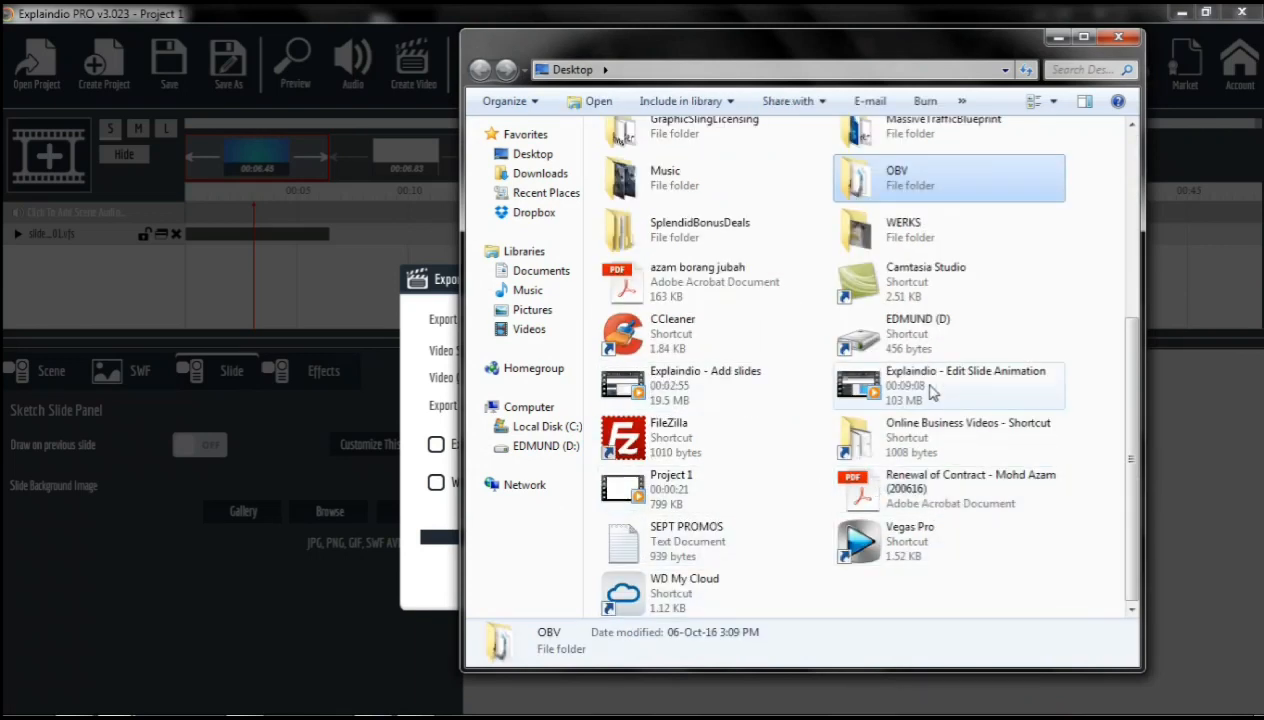
pyautogui.click(680, 490)
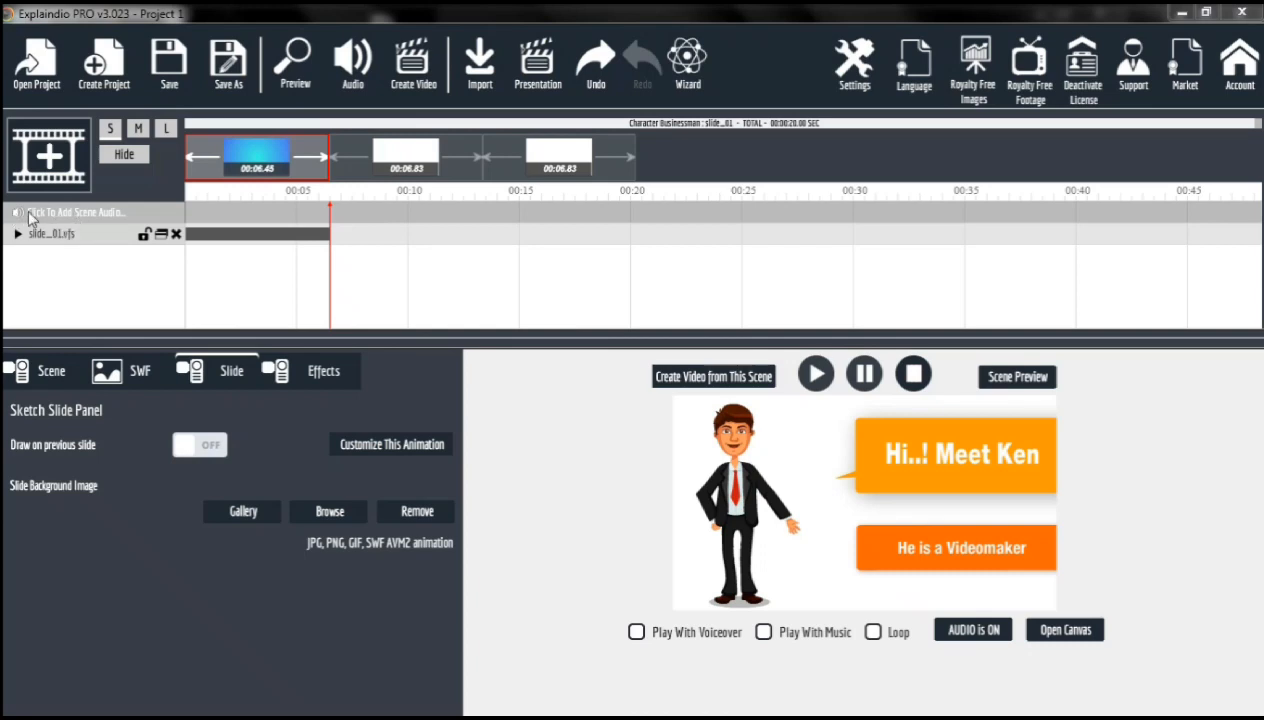
# Step: Add the MP3 file Music 1 from the OBV folder as the first scene's audio
pyautogui.click(97, 217)
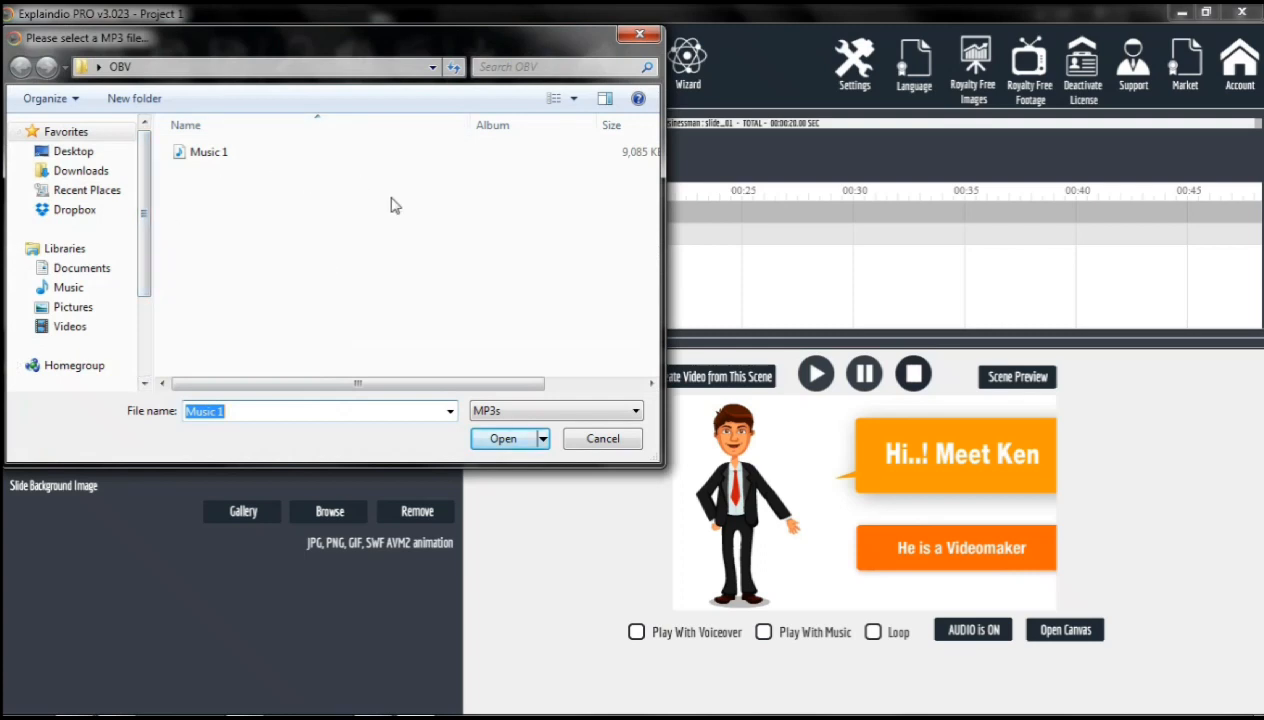
pyautogui.click(518, 412)
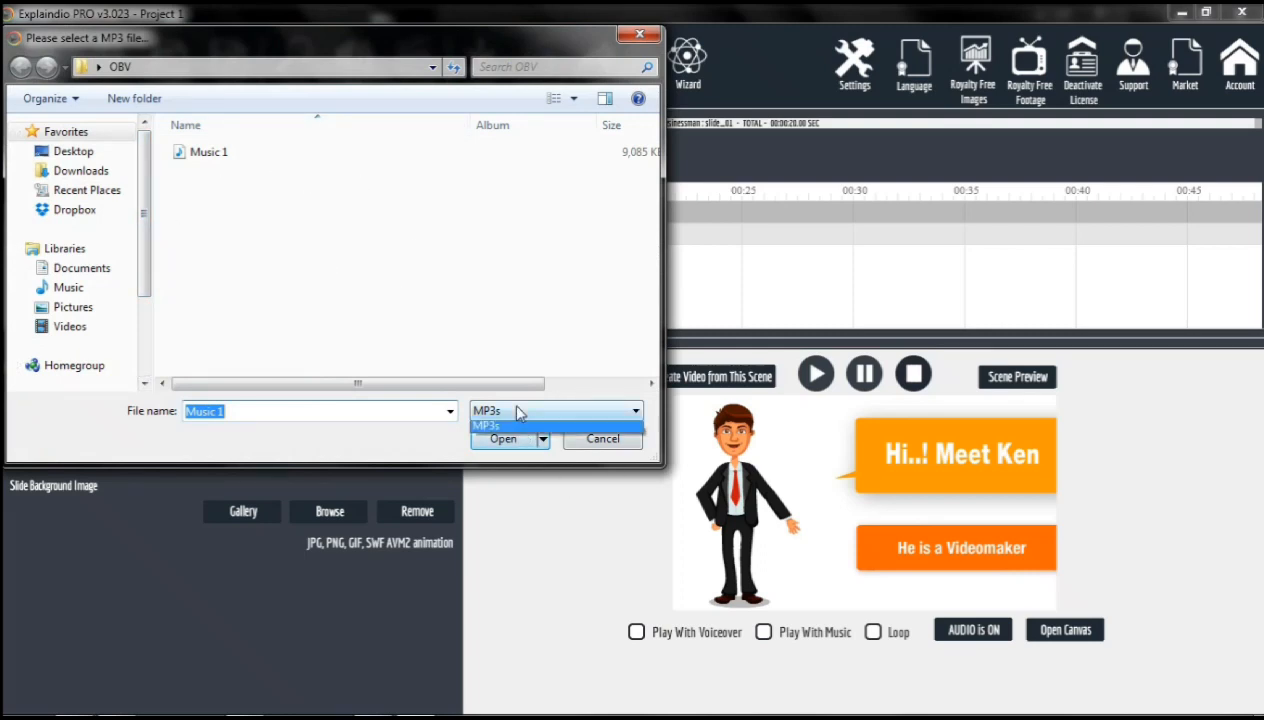
pyautogui.click(518, 426)
pyautogui.moveTo(282, 40); pyautogui.dragTo(364, 79)
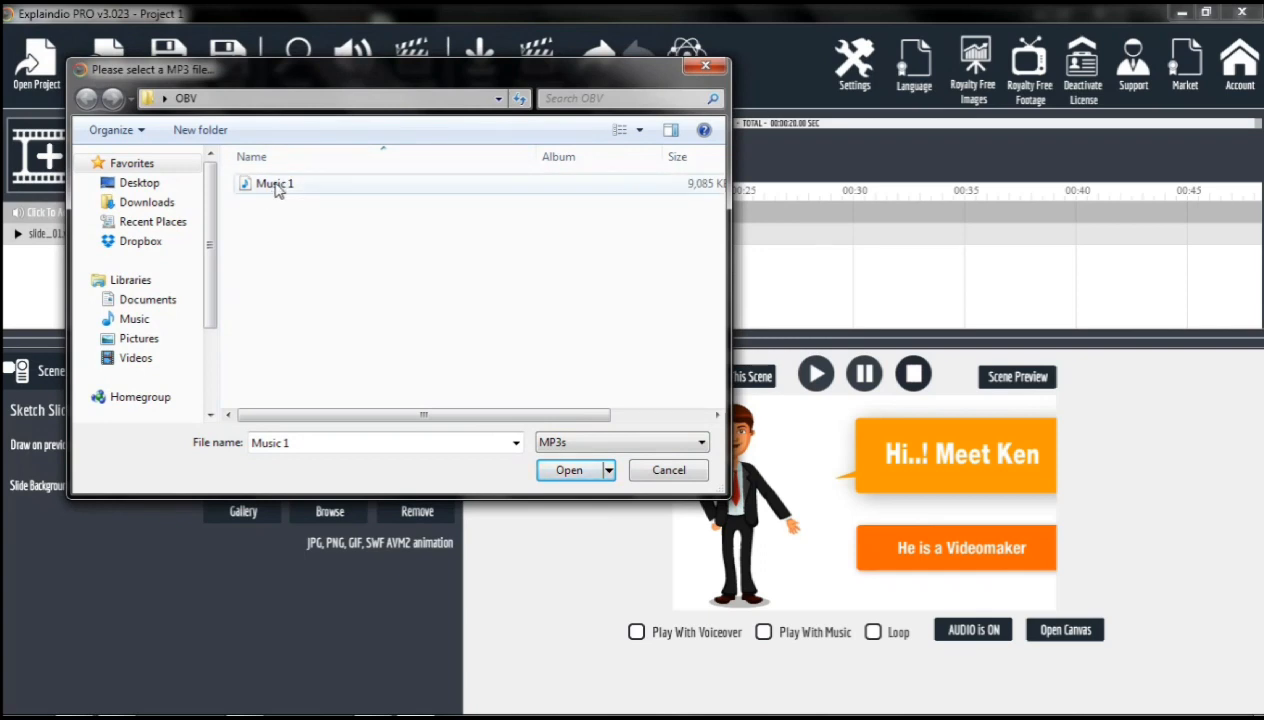
pyautogui.click(572, 472)
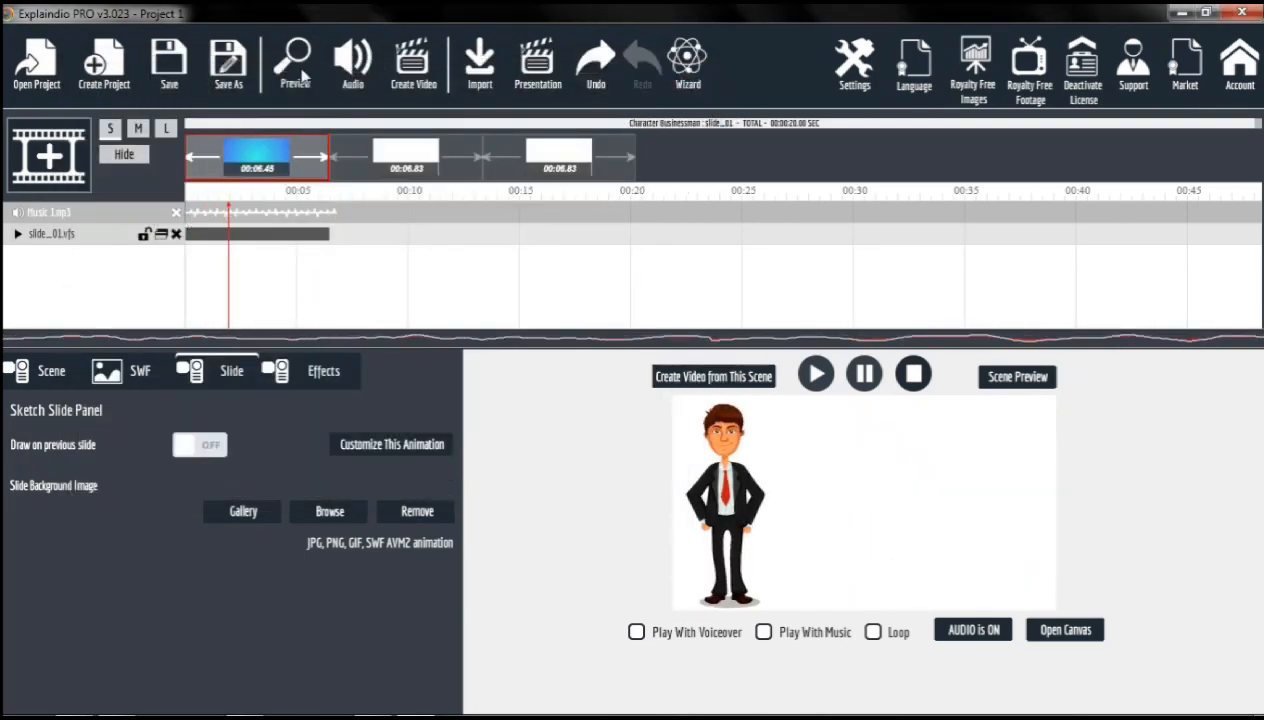
# Step: Pause the scene playback and remove the Music 1 audio from the first scene
pyautogui.click(866, 386)
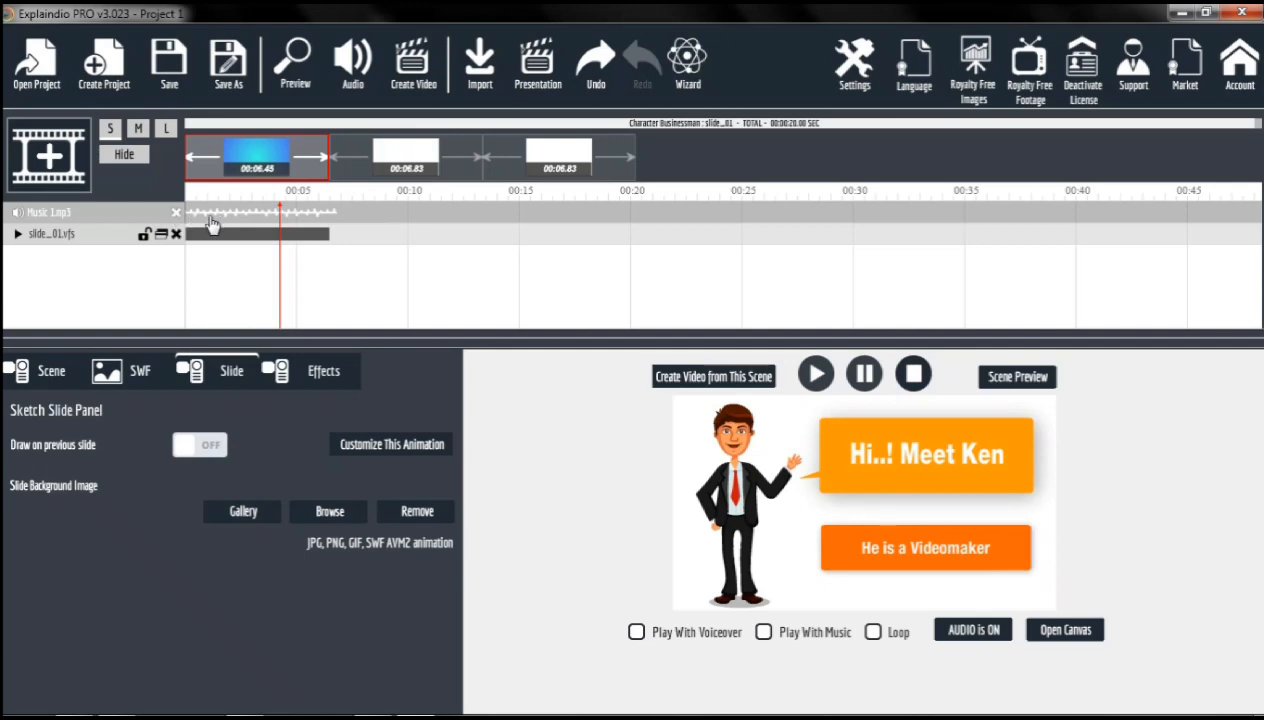
pyautogui.click(176, 213)
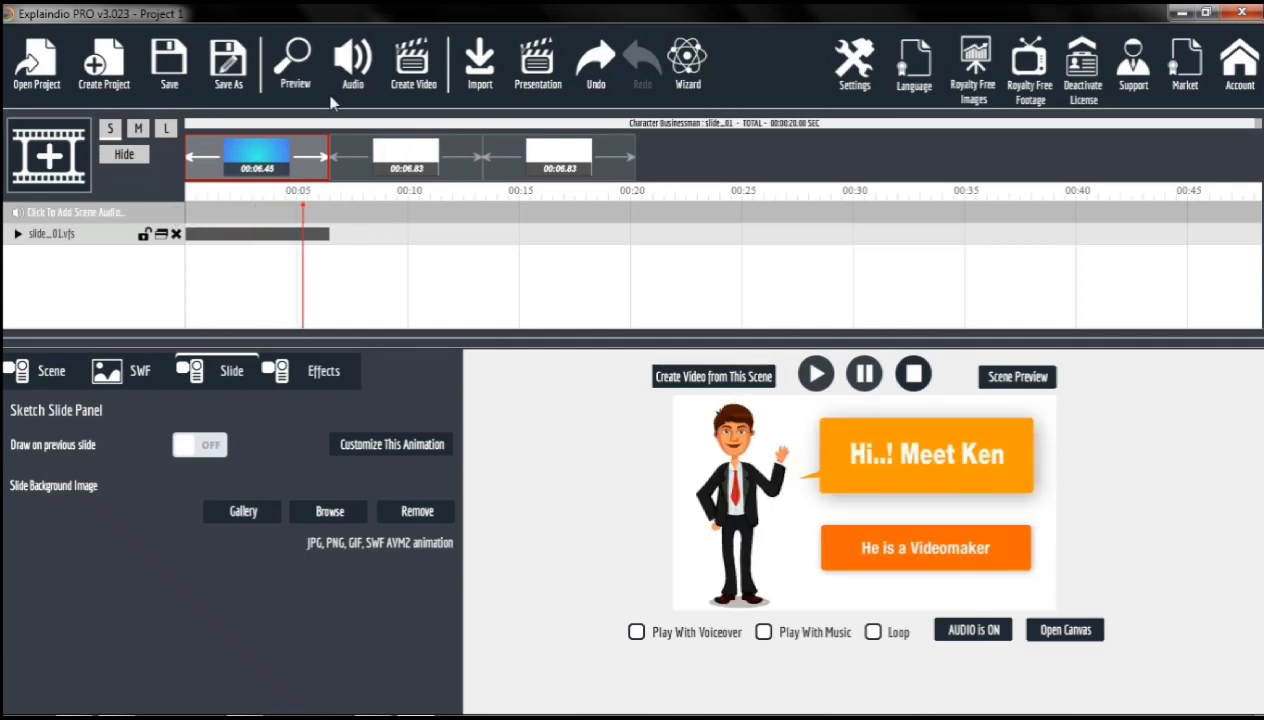
# Step: Open the project's sound settings, keep Music enabled, and load Music 1 from the OBV folder as the music track
pyautogui.click(356, 68)
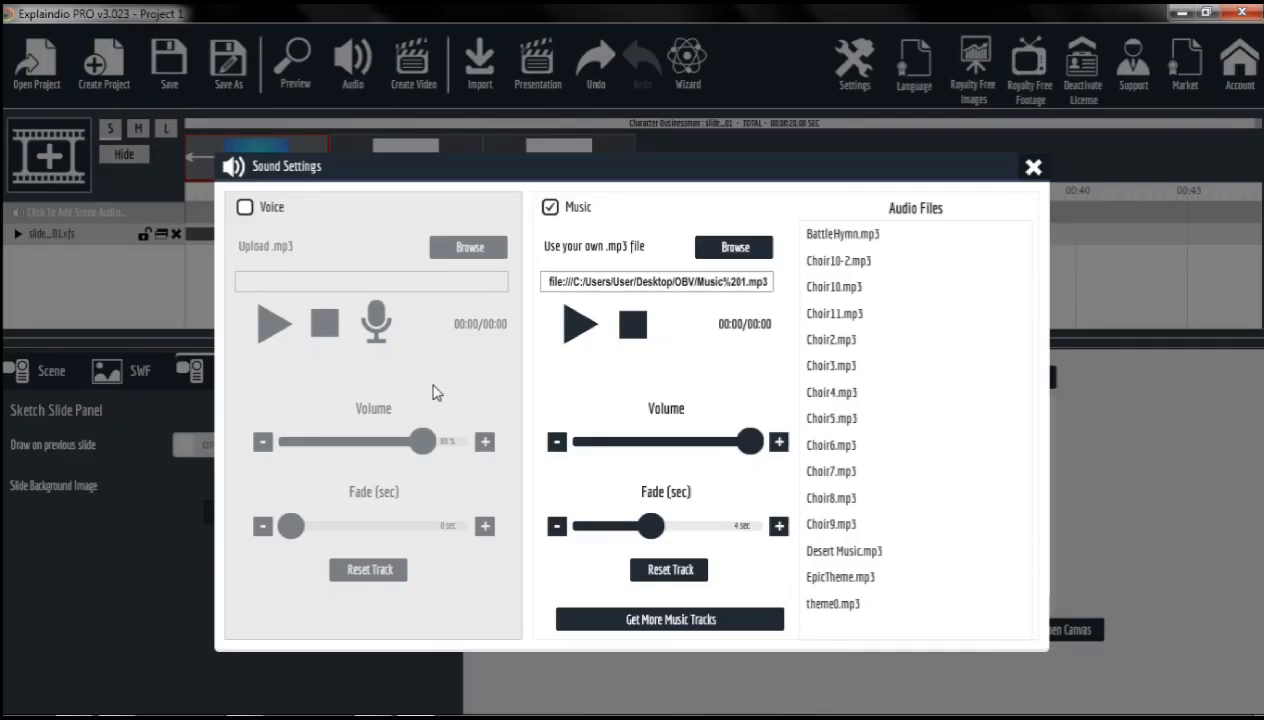
pyautogui.click(550, 208)
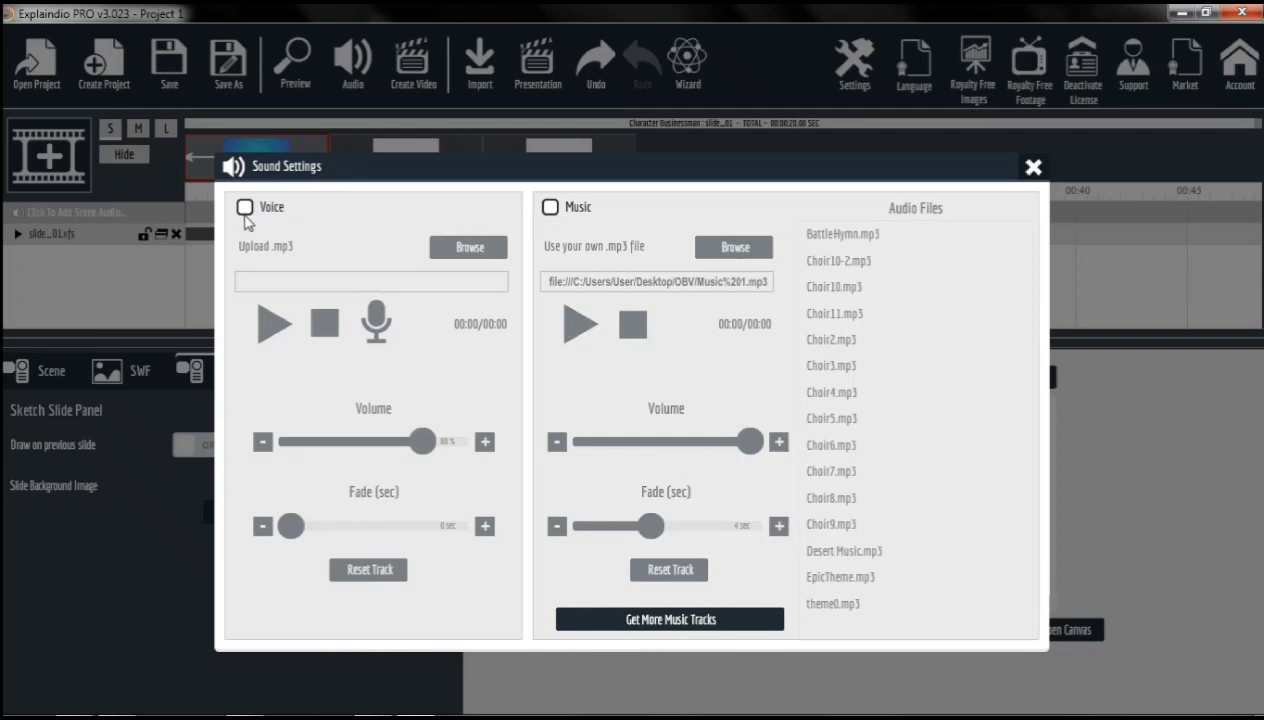
pyautogui.click(551, 208)
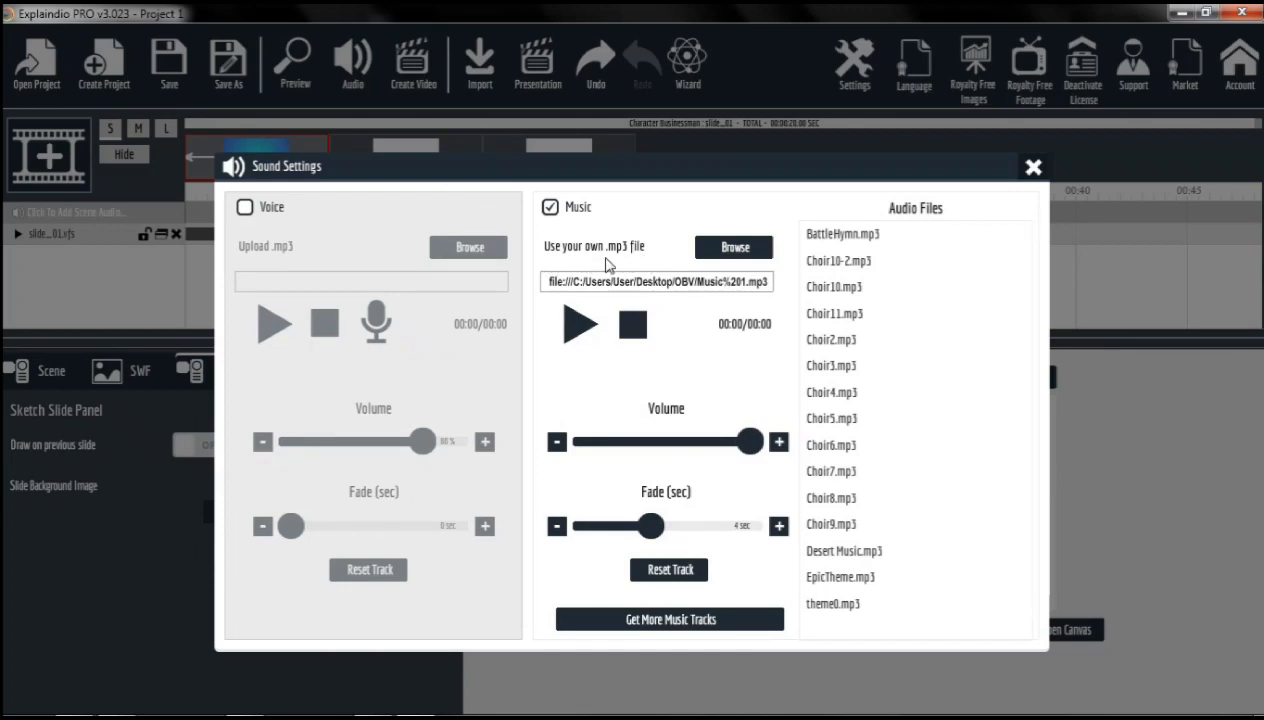
pyautogui.click(708, 256)
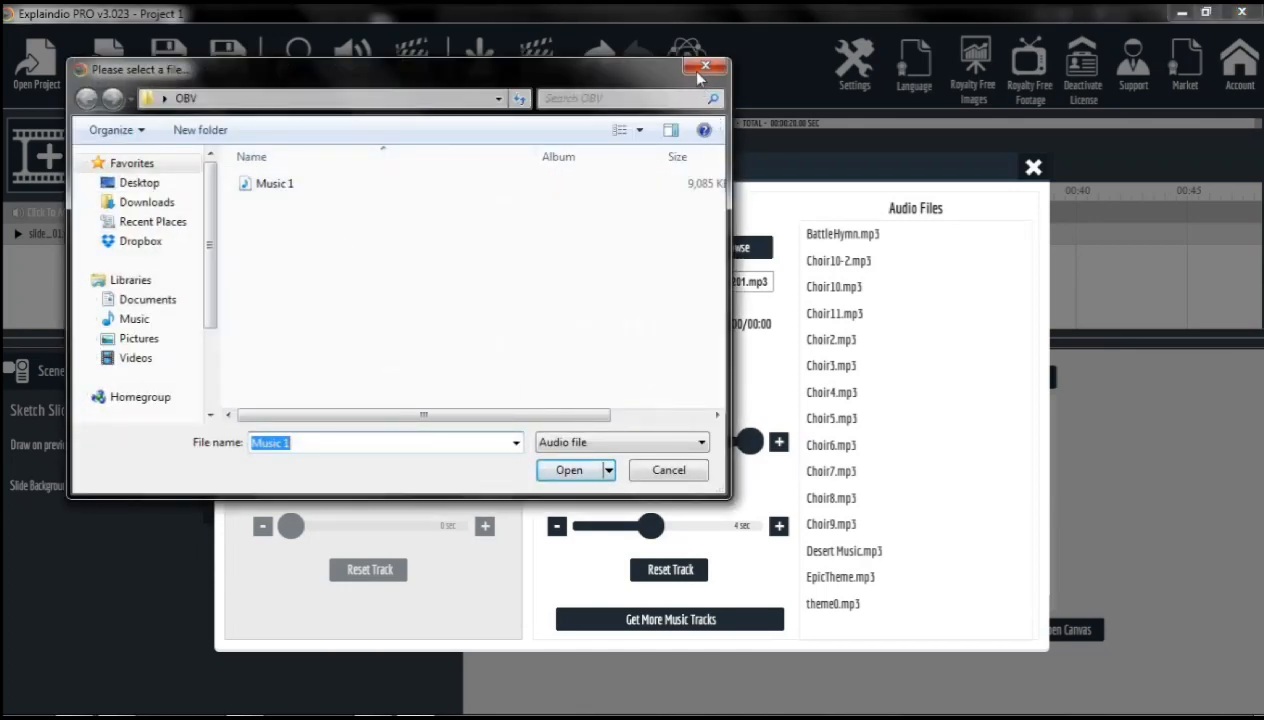
pyautogui.click(701, 70)
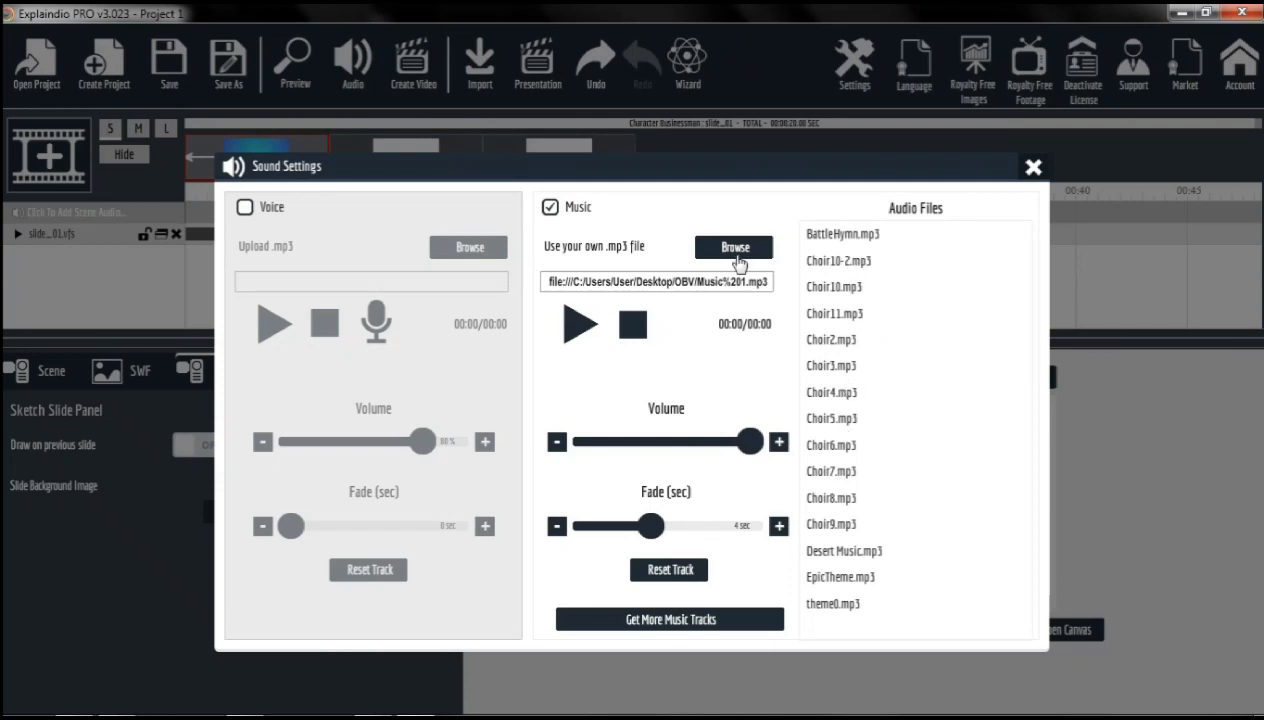
pyautogui.click(737, 250)
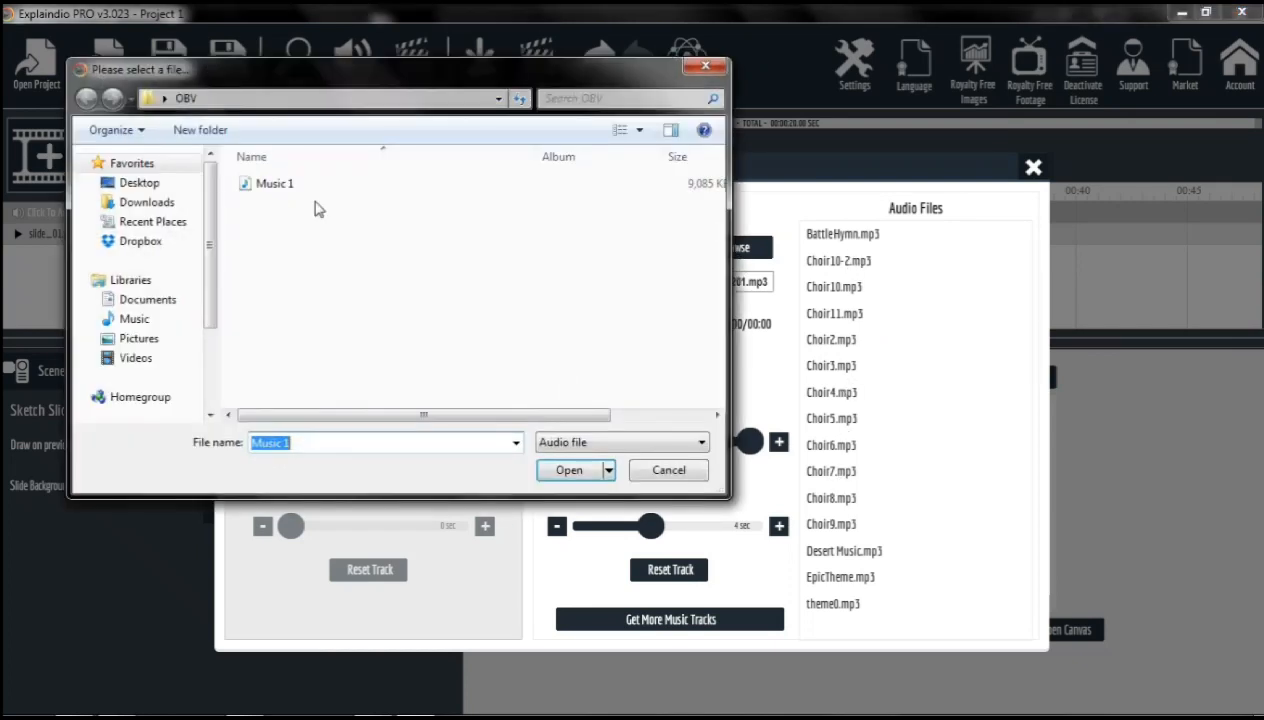
pyautogui.click(563, 475)
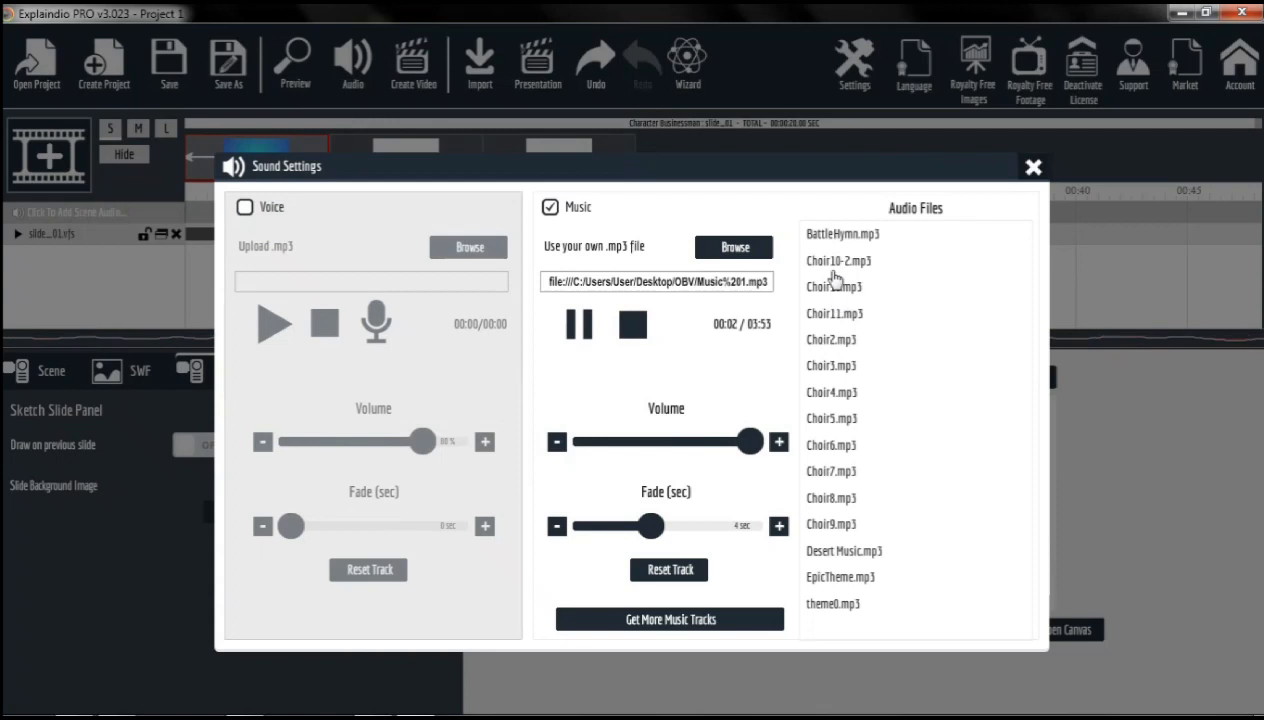
# Step: Choose BattleHymn.mp3 as the music track, and slightly lower its volume and its fade, leaving the fade at 4 sec
pyautogui.click(838, 238)
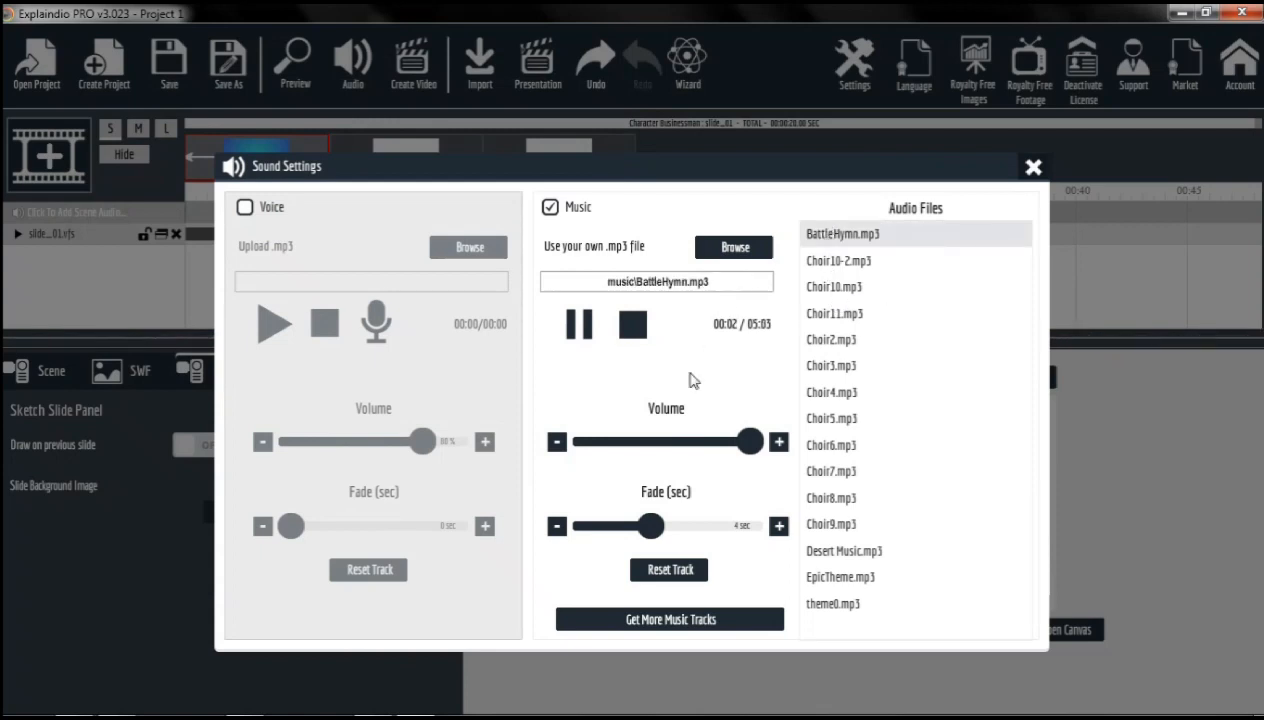
pyautogui.moveTo(748, 442)
pyautogui.mouseDown()
pyautogui.moveTo(587, 455)
pyautogui.moveTo(741, 447)
pyautogui.mouseUp()
pyautogui.moveTo(645, 530)
pyautogui.mouseDown()
pyautogui.moveTo(609, 528)
pyautogui.moveTo(644, 532)
pyautogui.mouseUp()
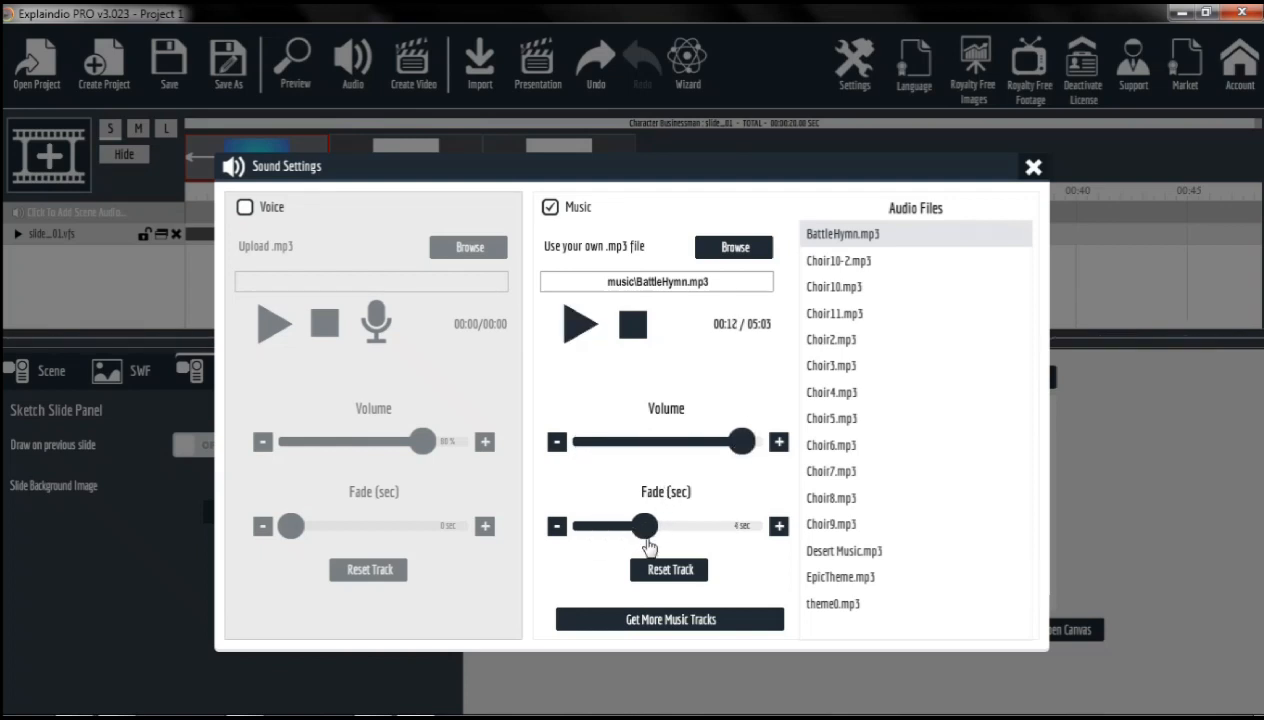
# Step: Reset the music track, re-enable Music with Music 1 from the OBV folder, and close the sound settings
pyautogui.click(686, 576)
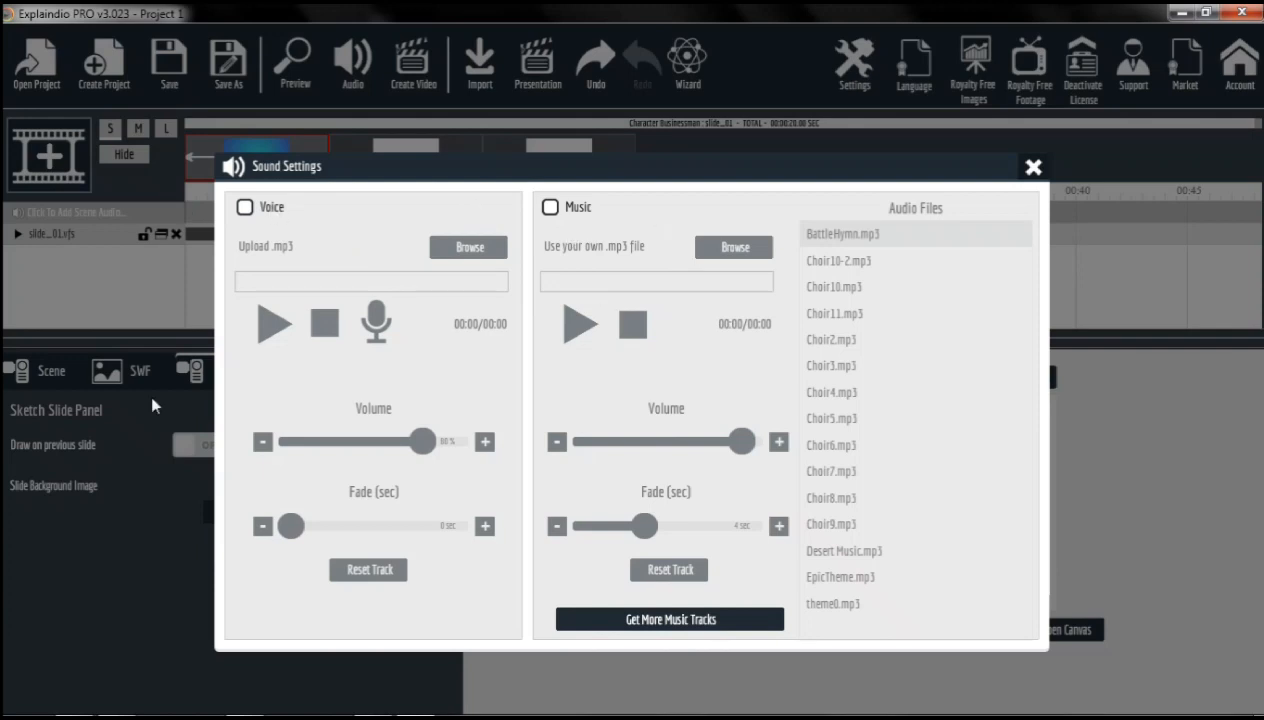
pyautogui.click(550, 208)
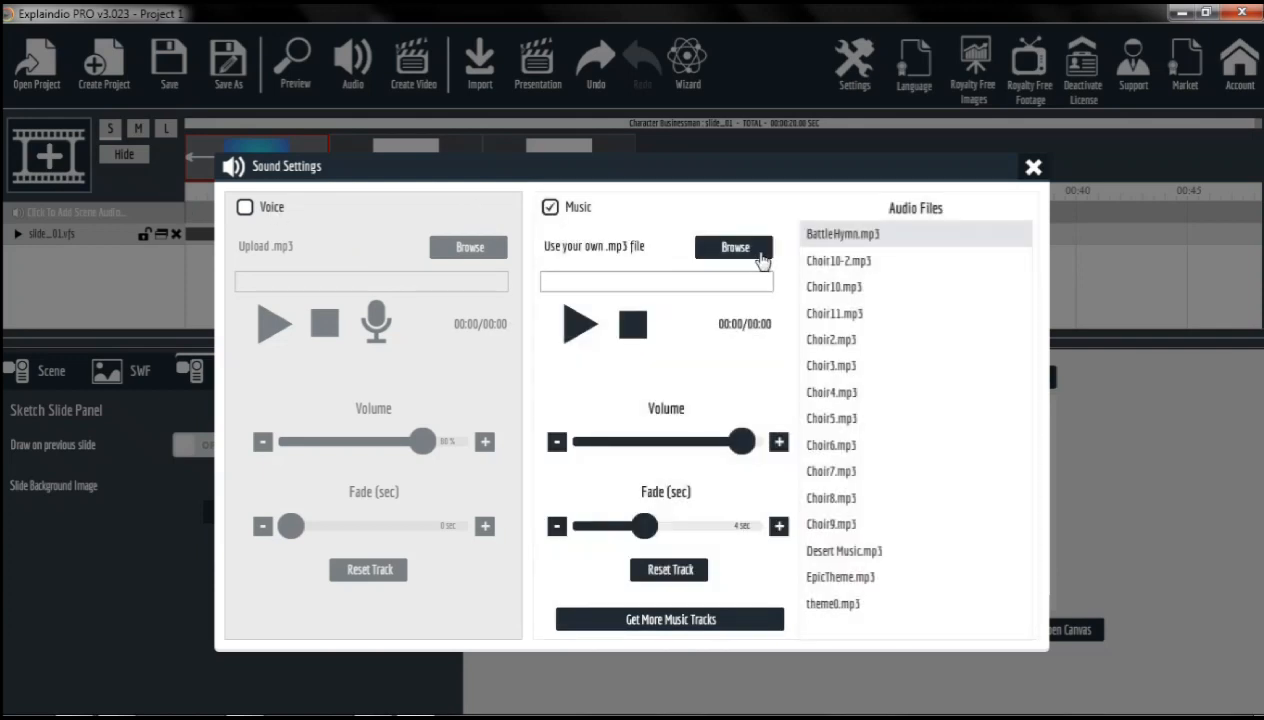
pyautogui.click(718, 250)
pyautogui.click(288, 192)
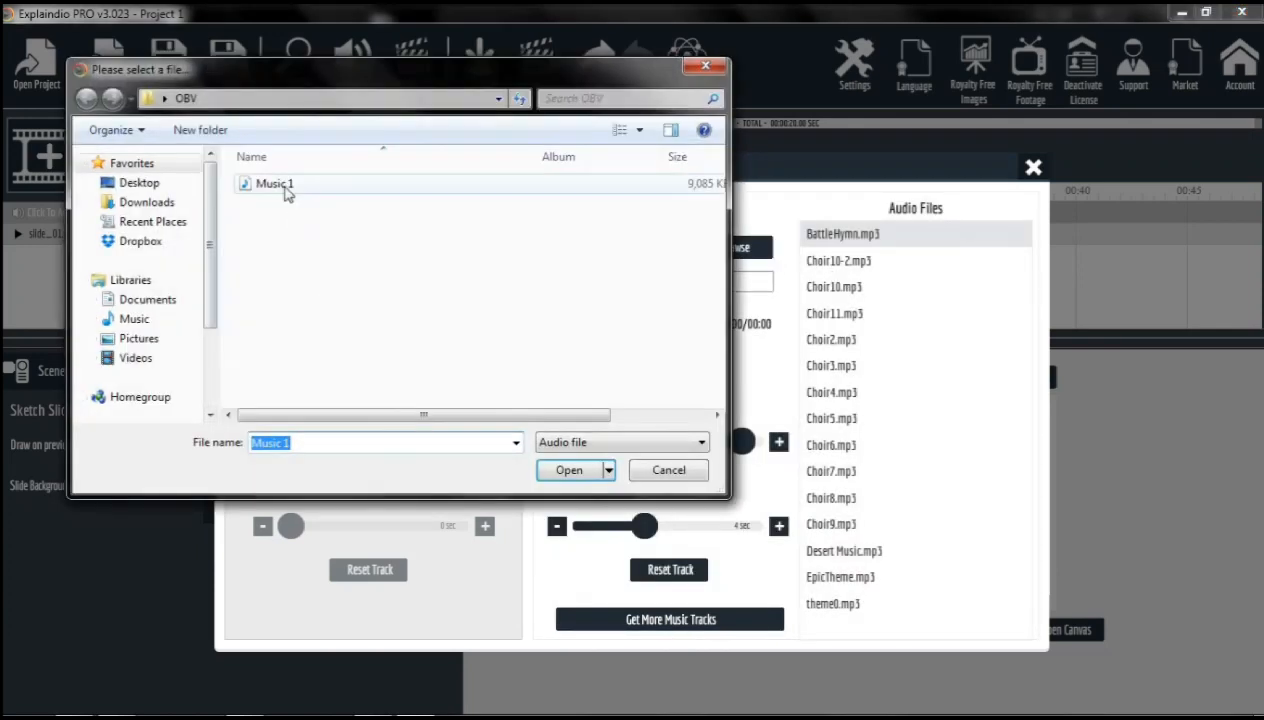
pyautogui.click(564, 472)
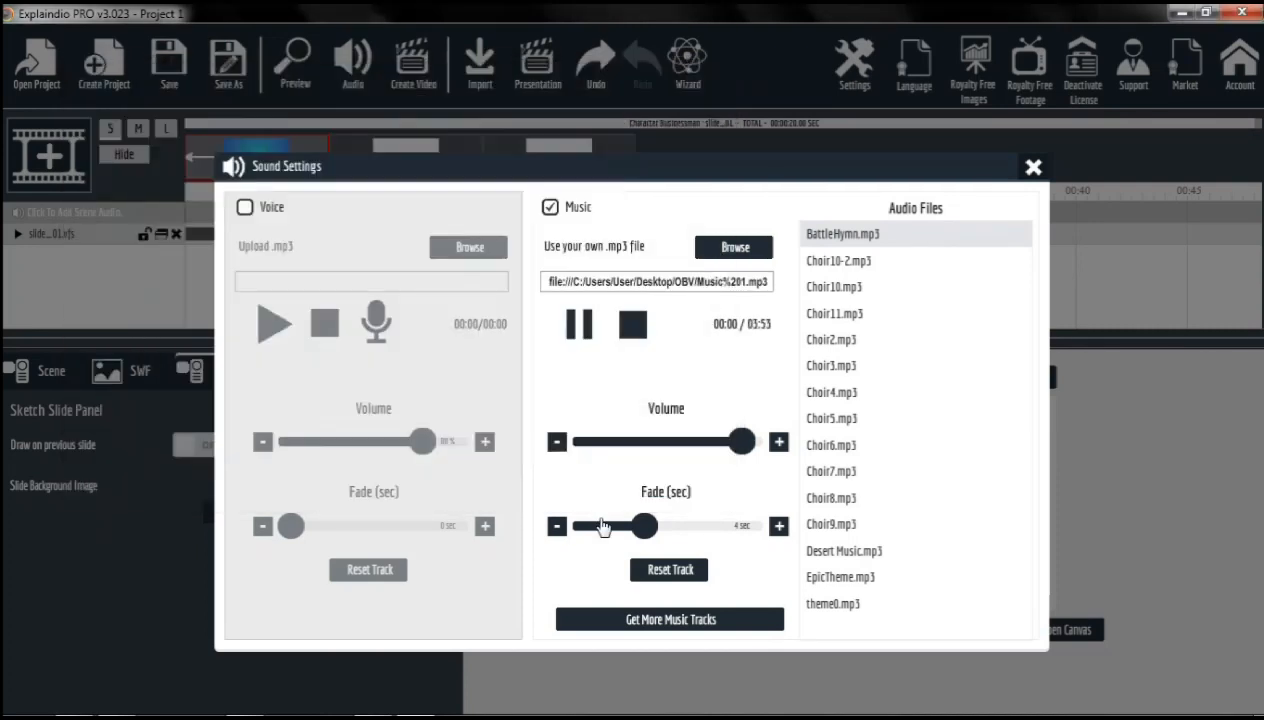
pyautogui.click(1033, 167)
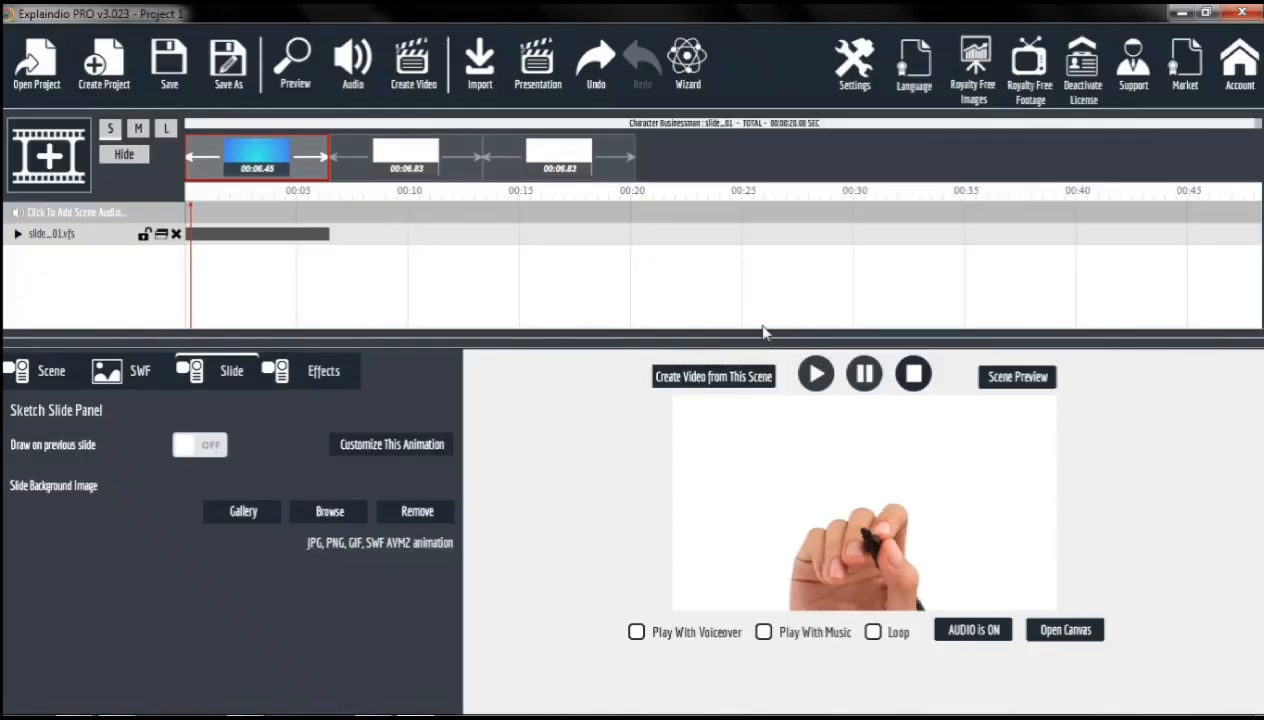